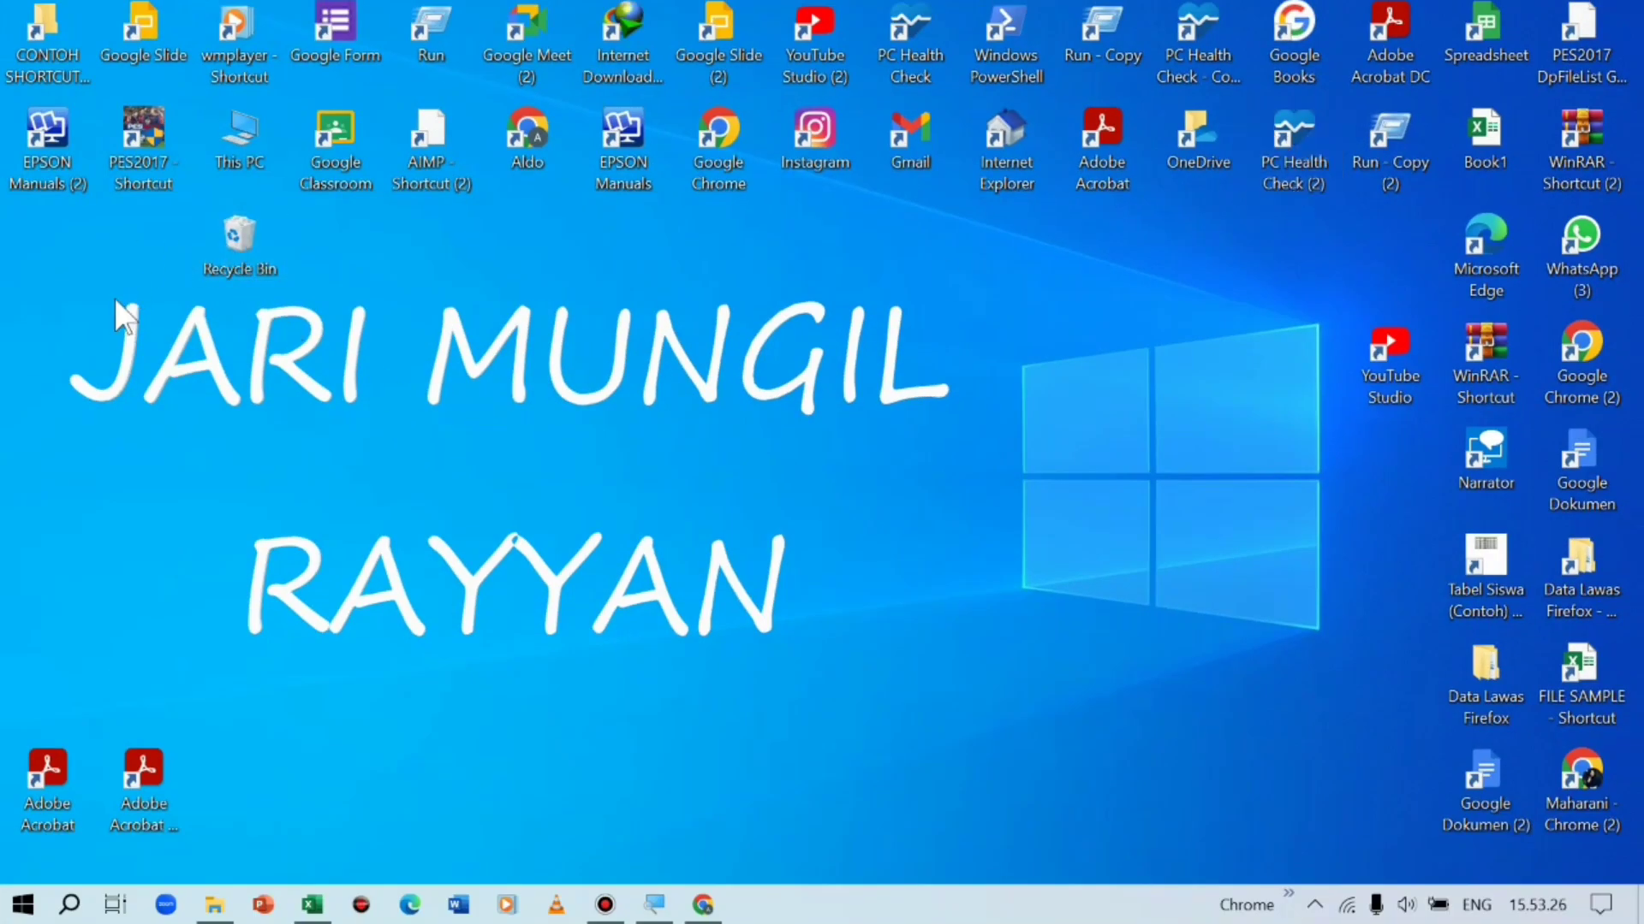
Bring Excel forward and advance the print preview through to page 4 of 4
left_click_drag(116, 301, 1143, 717)
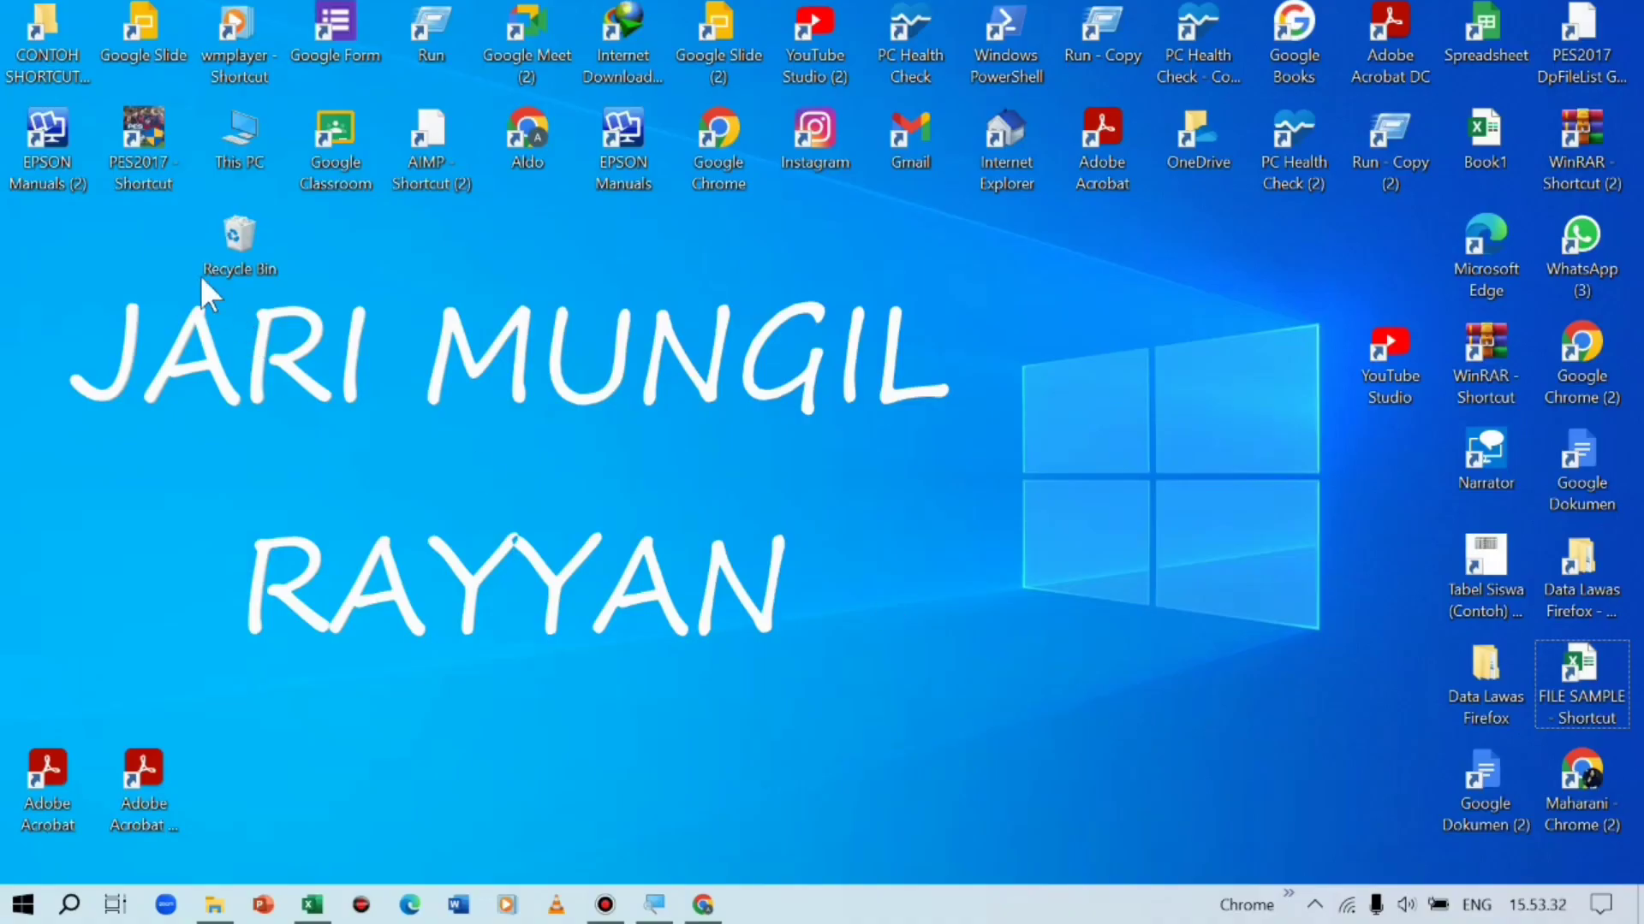
left_click_drag(61, 285, 993, 697)
left_click(312, 904)
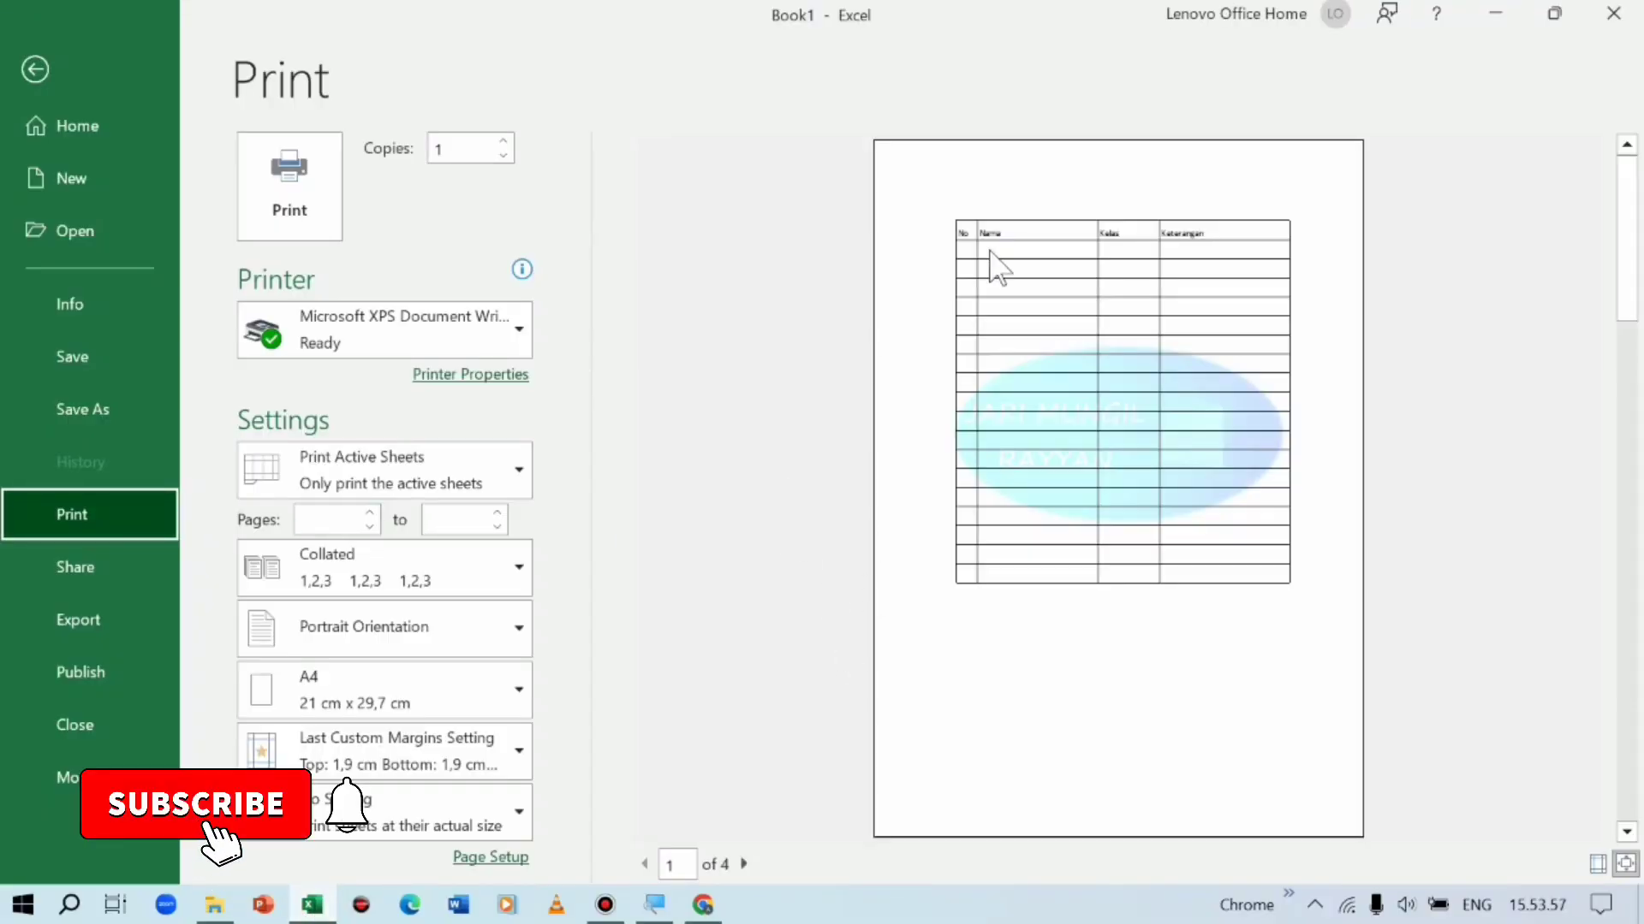
left_click(736, 872)
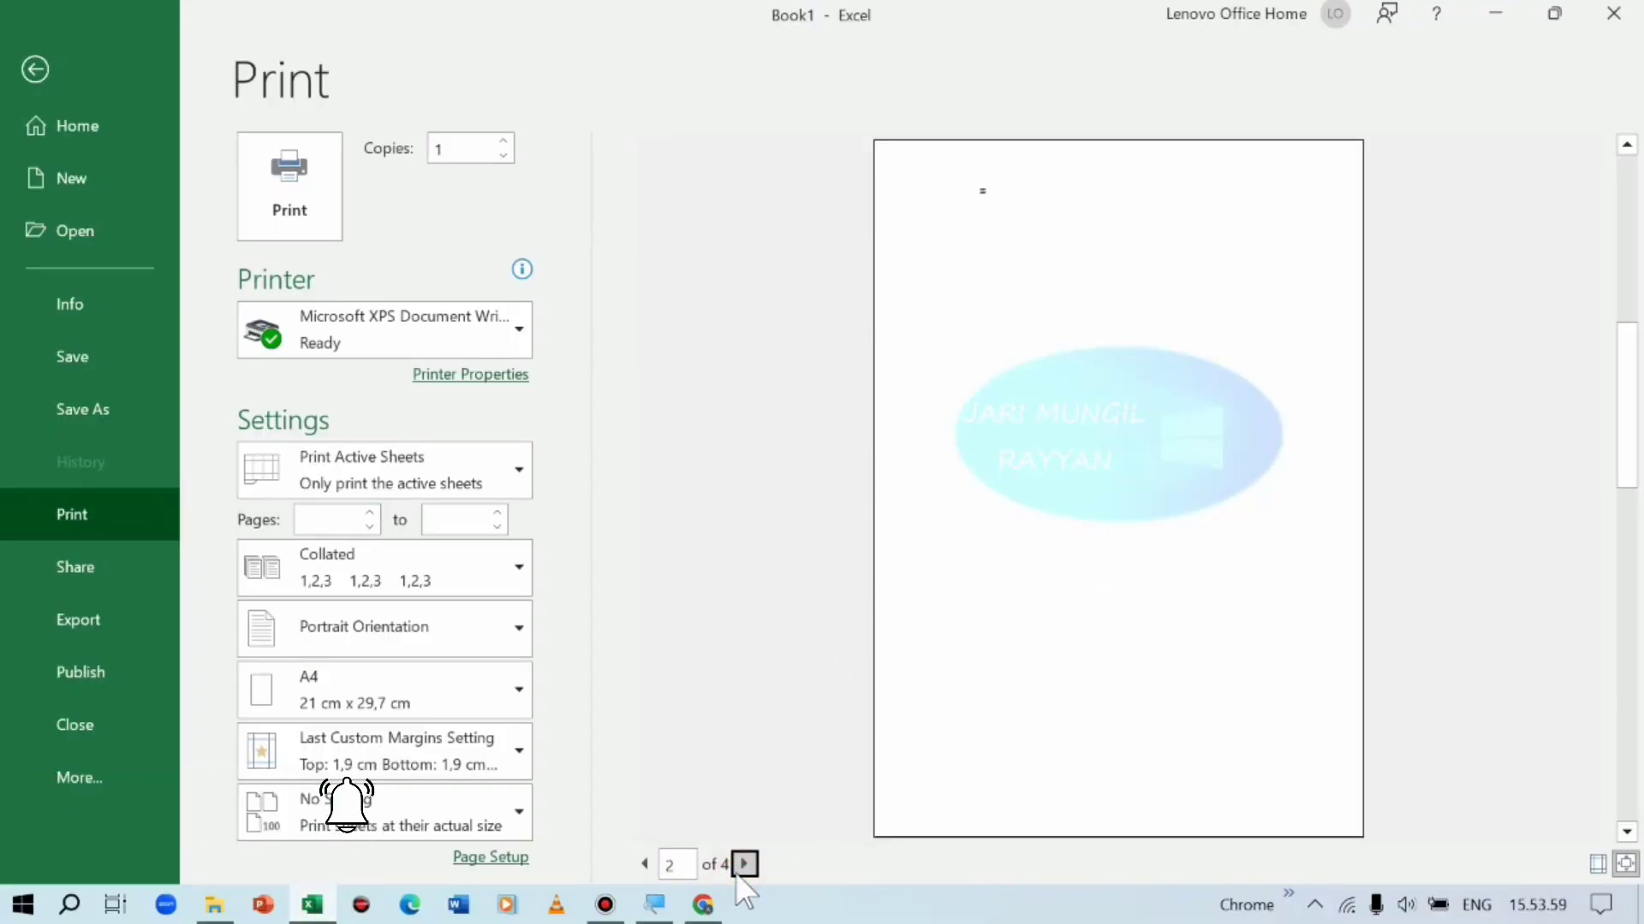
left_click(736, 873)
left_click(743, 864)
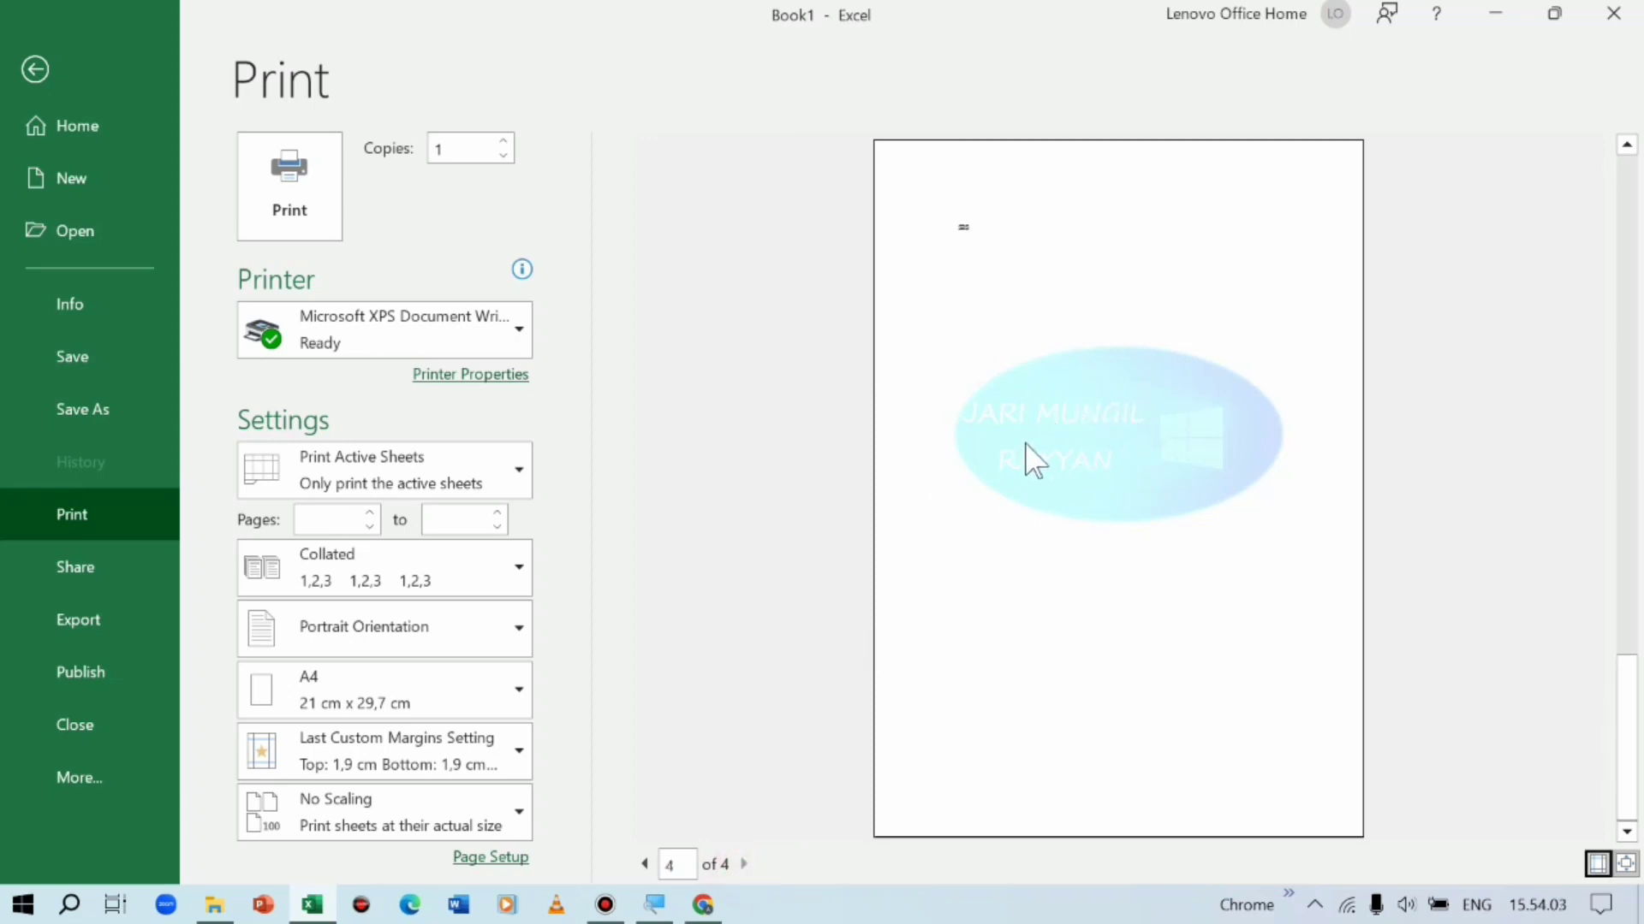
Exit the print preview, scroll the No/Nama/Kelas/Keterangan table back to row 1, then switch to File Explorer
left_click(79, 86)
left_click(620, 563)
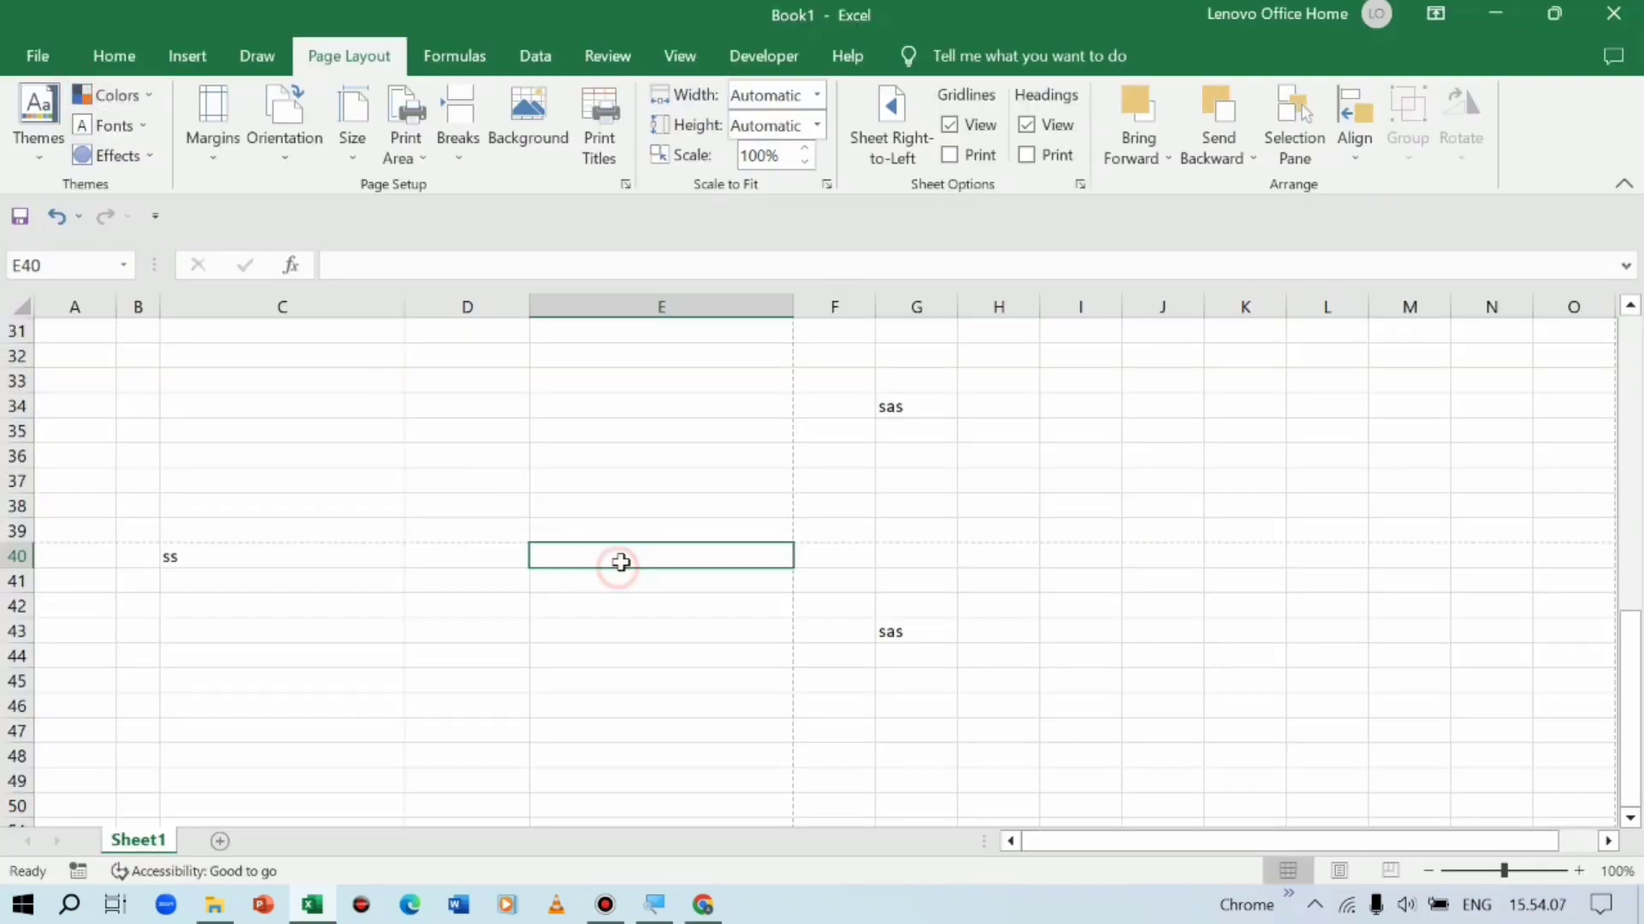
scroll(629, 530, "up", 7)
scroll(631, 525, "up", 3)
scroll(214, 605, "down", 3)
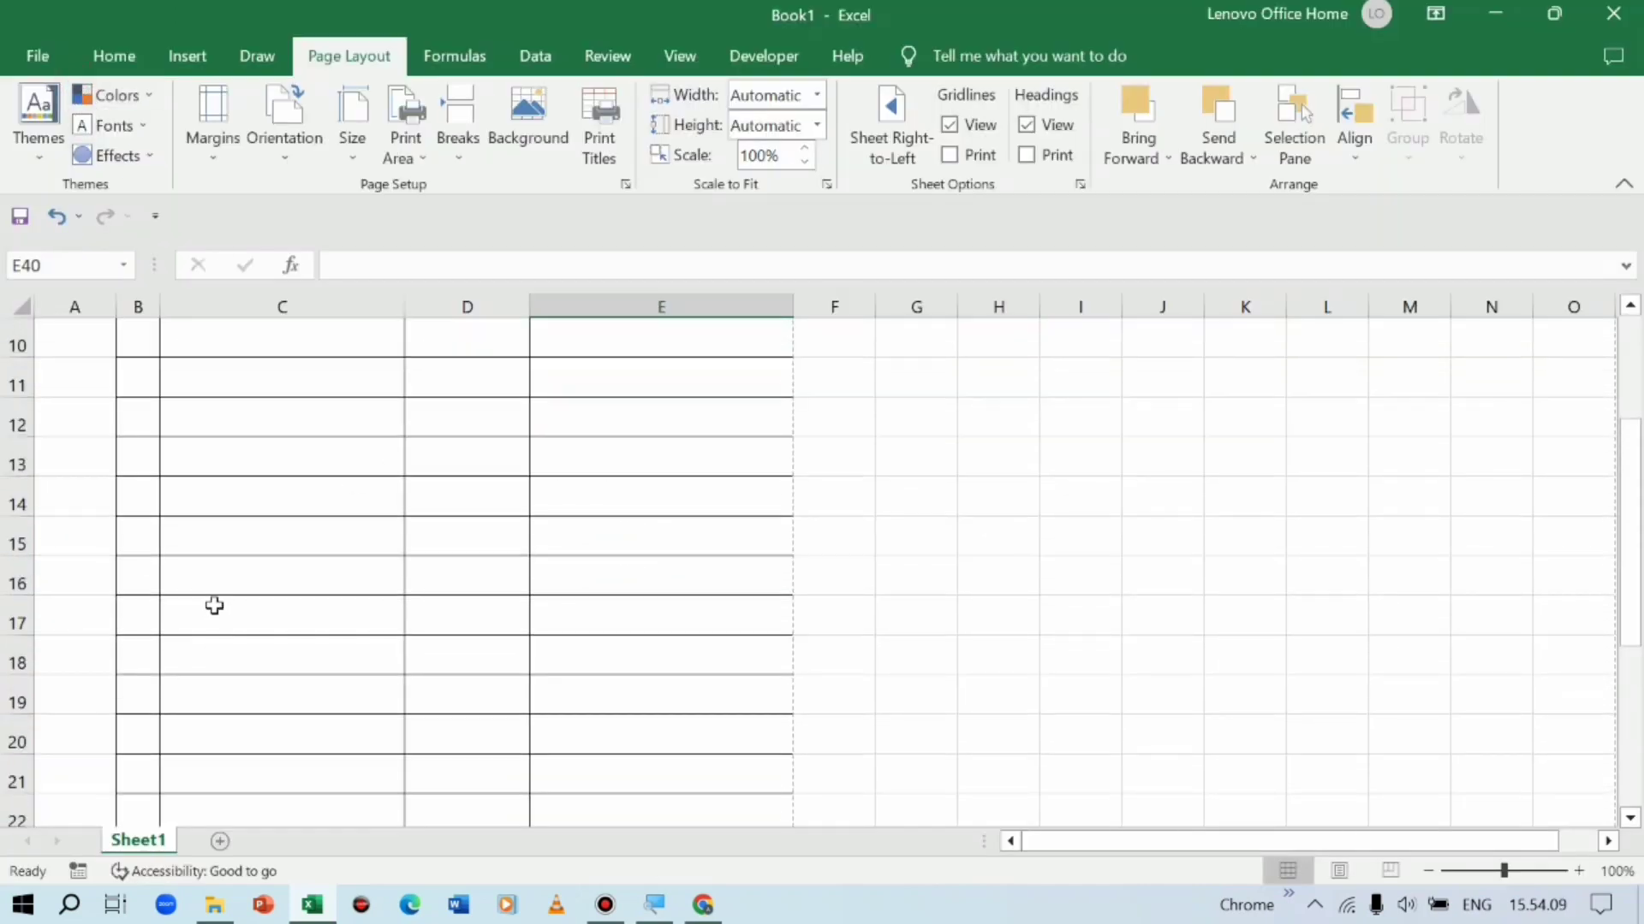
scroll(217, 594, "down", 3)
scroll(539, 568, "up", 3)
scroll(406, 361, "up", 1)
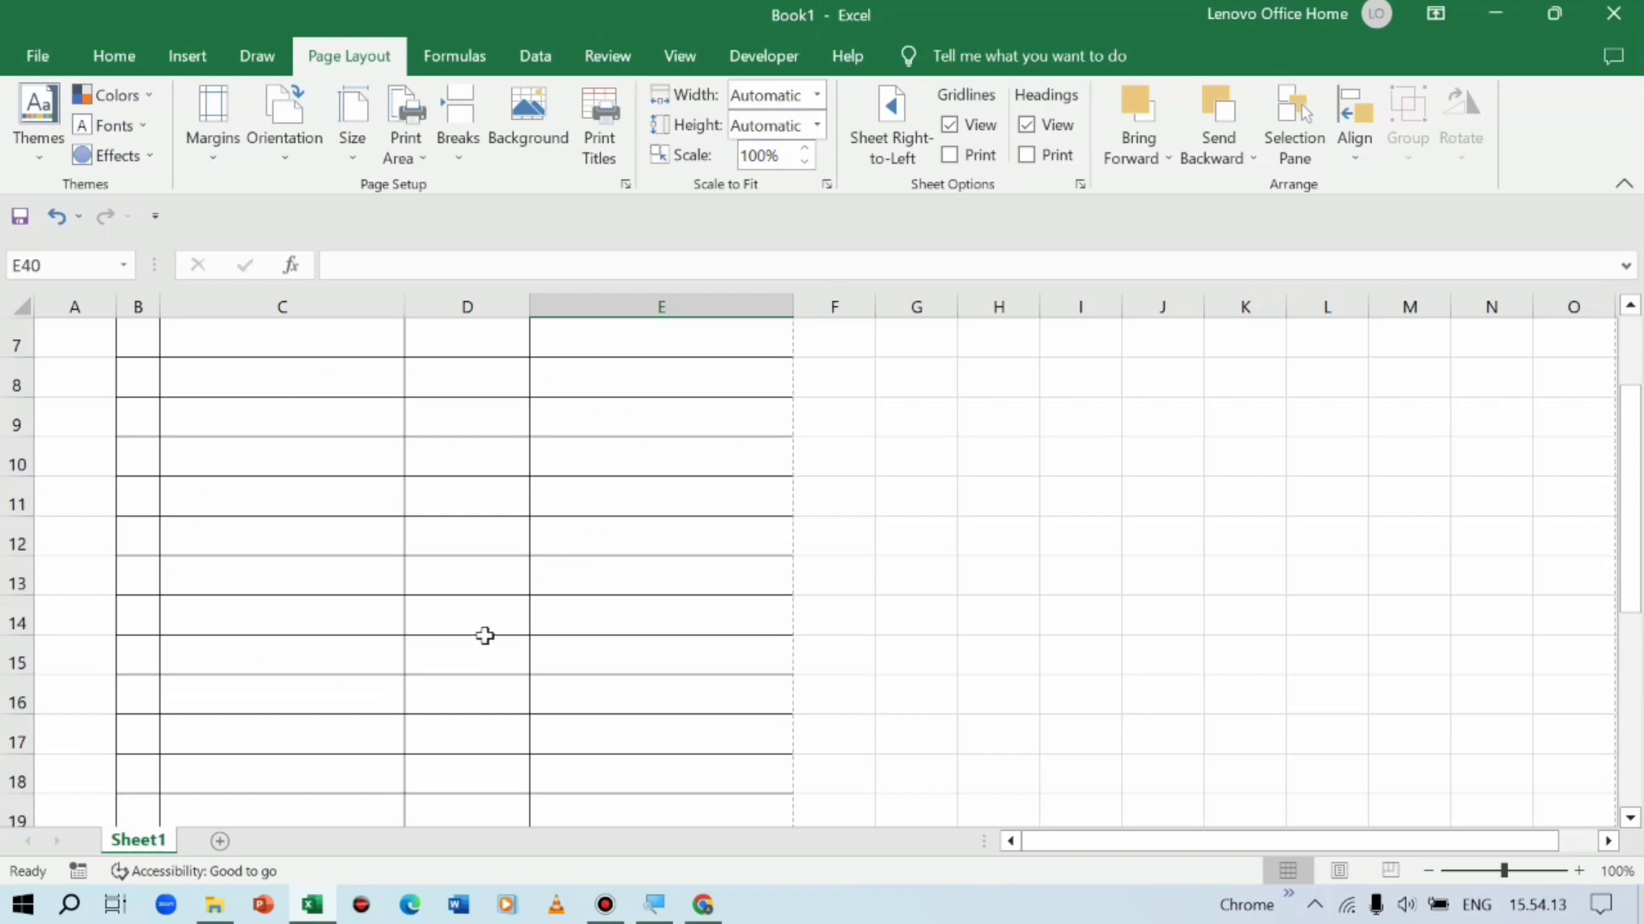
scroll(644, 560, "up", 2)
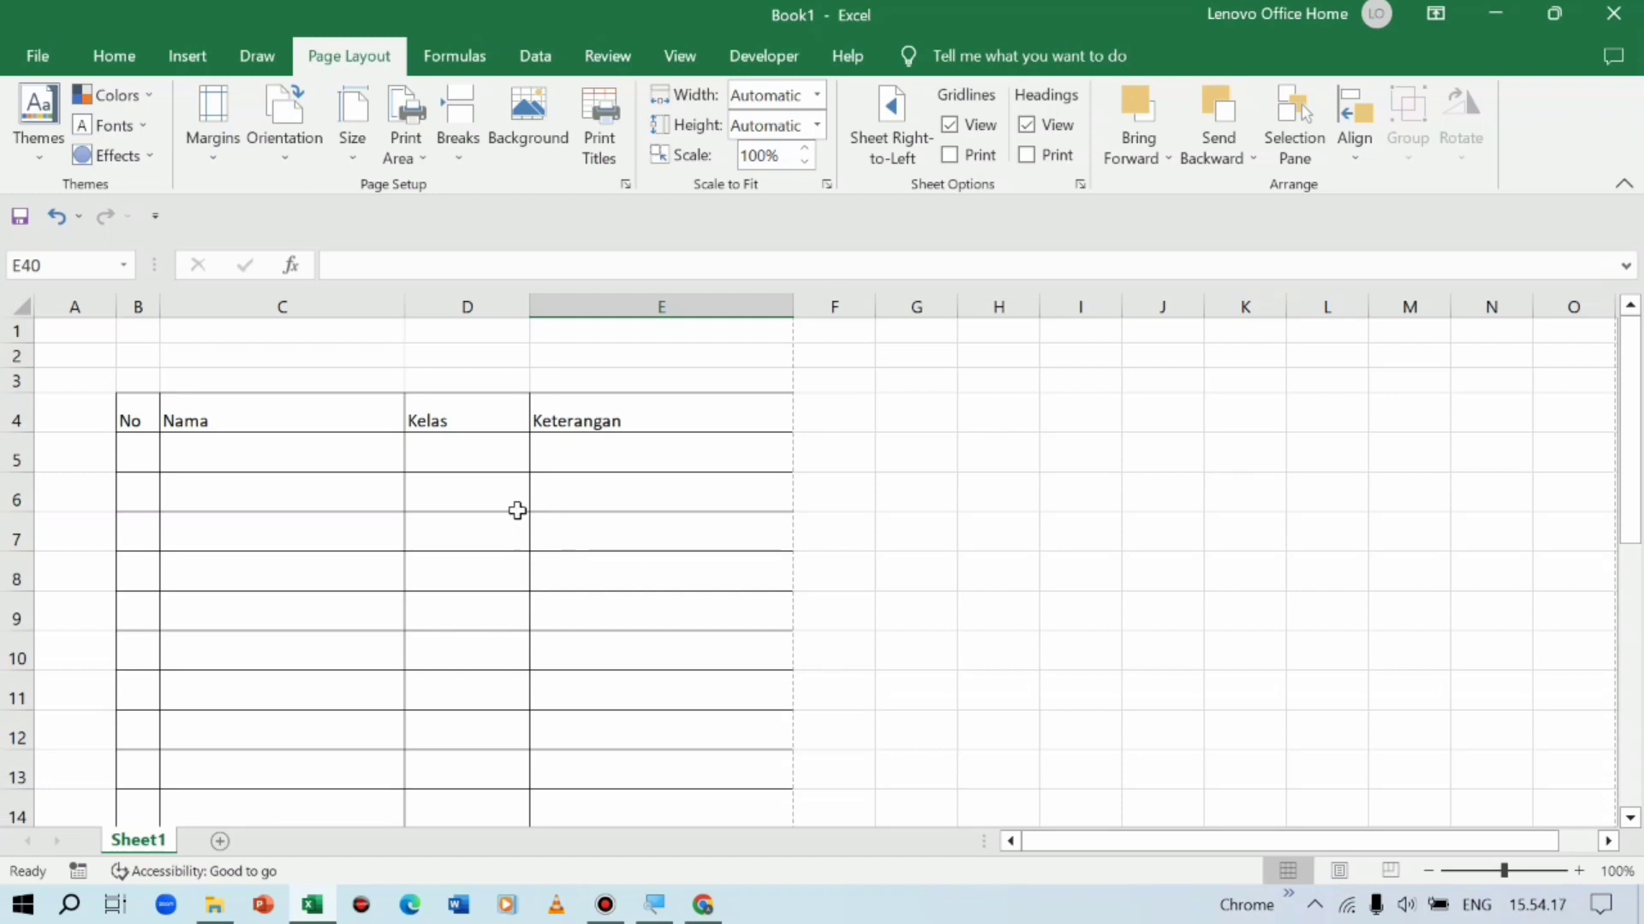
scroll(517, 510, "down", 1)
scroll(419, 502, "up", 1)
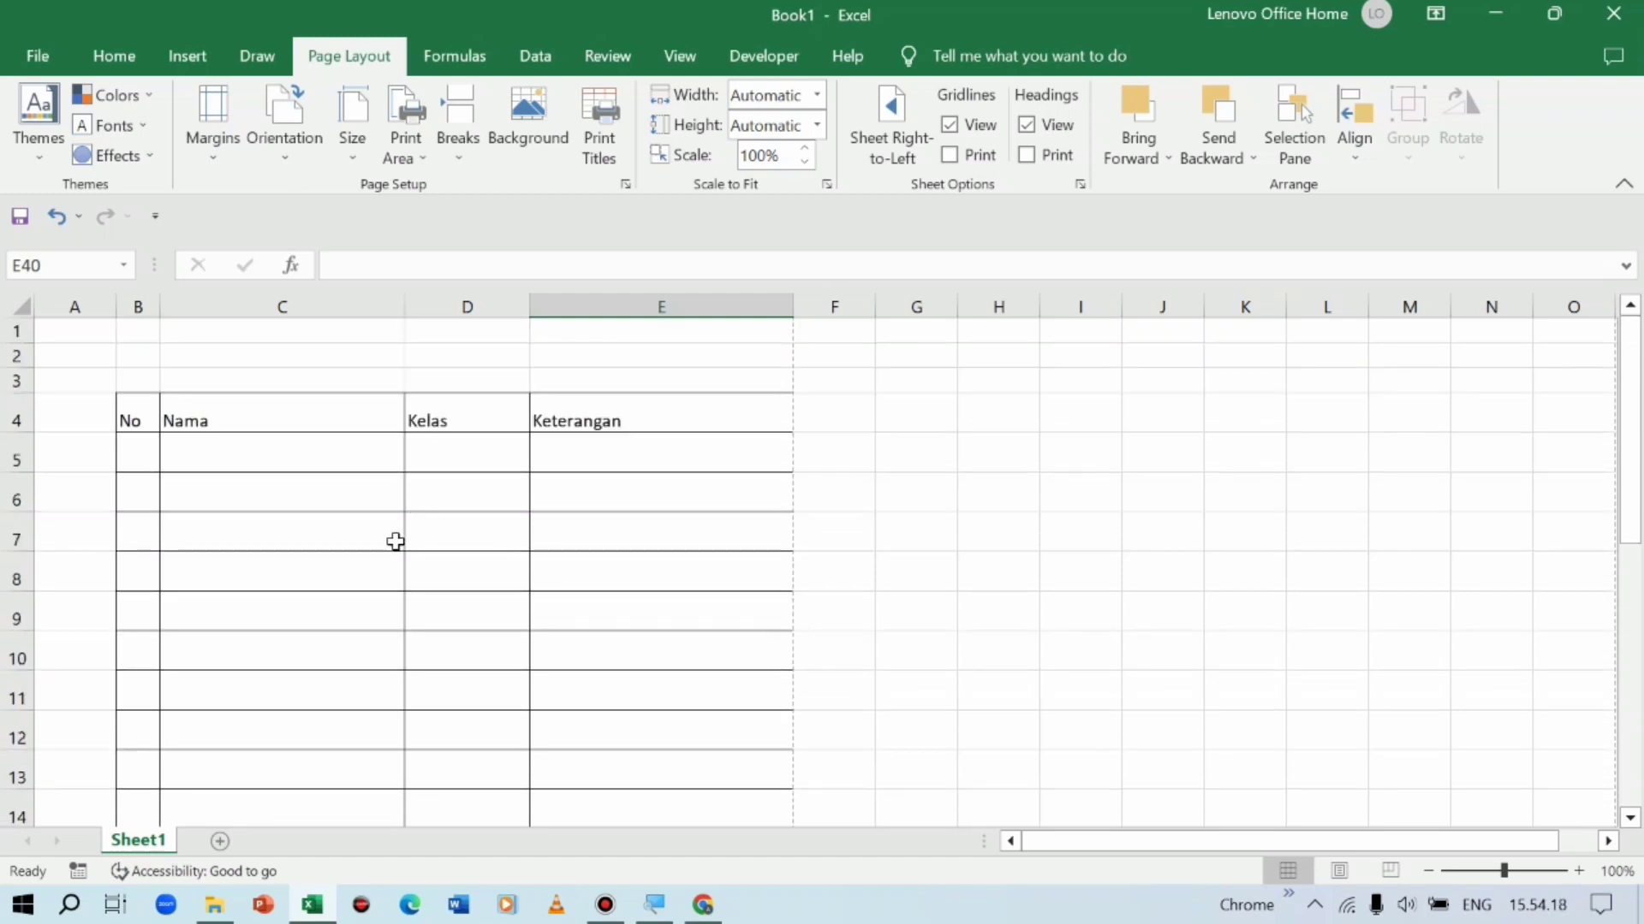
left_click(214, 905)
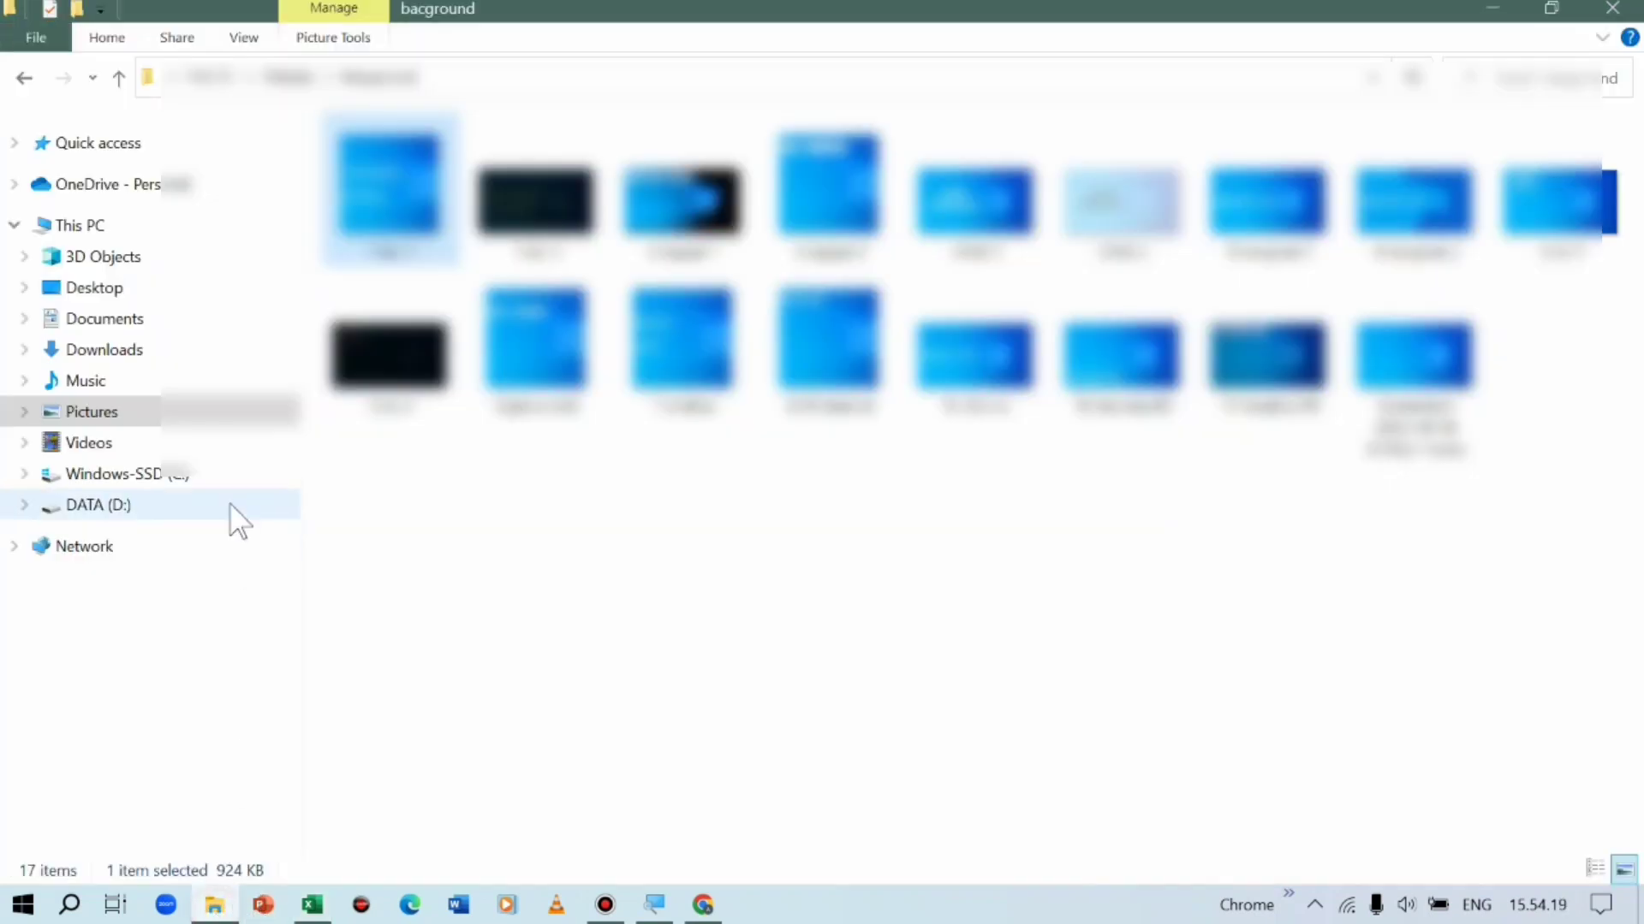
Locate the 1174 x 666 'jari mungil' PNG on DATA (D:), then return to the Excel workbook
left_click(122, 505)
left_click(877, 402)
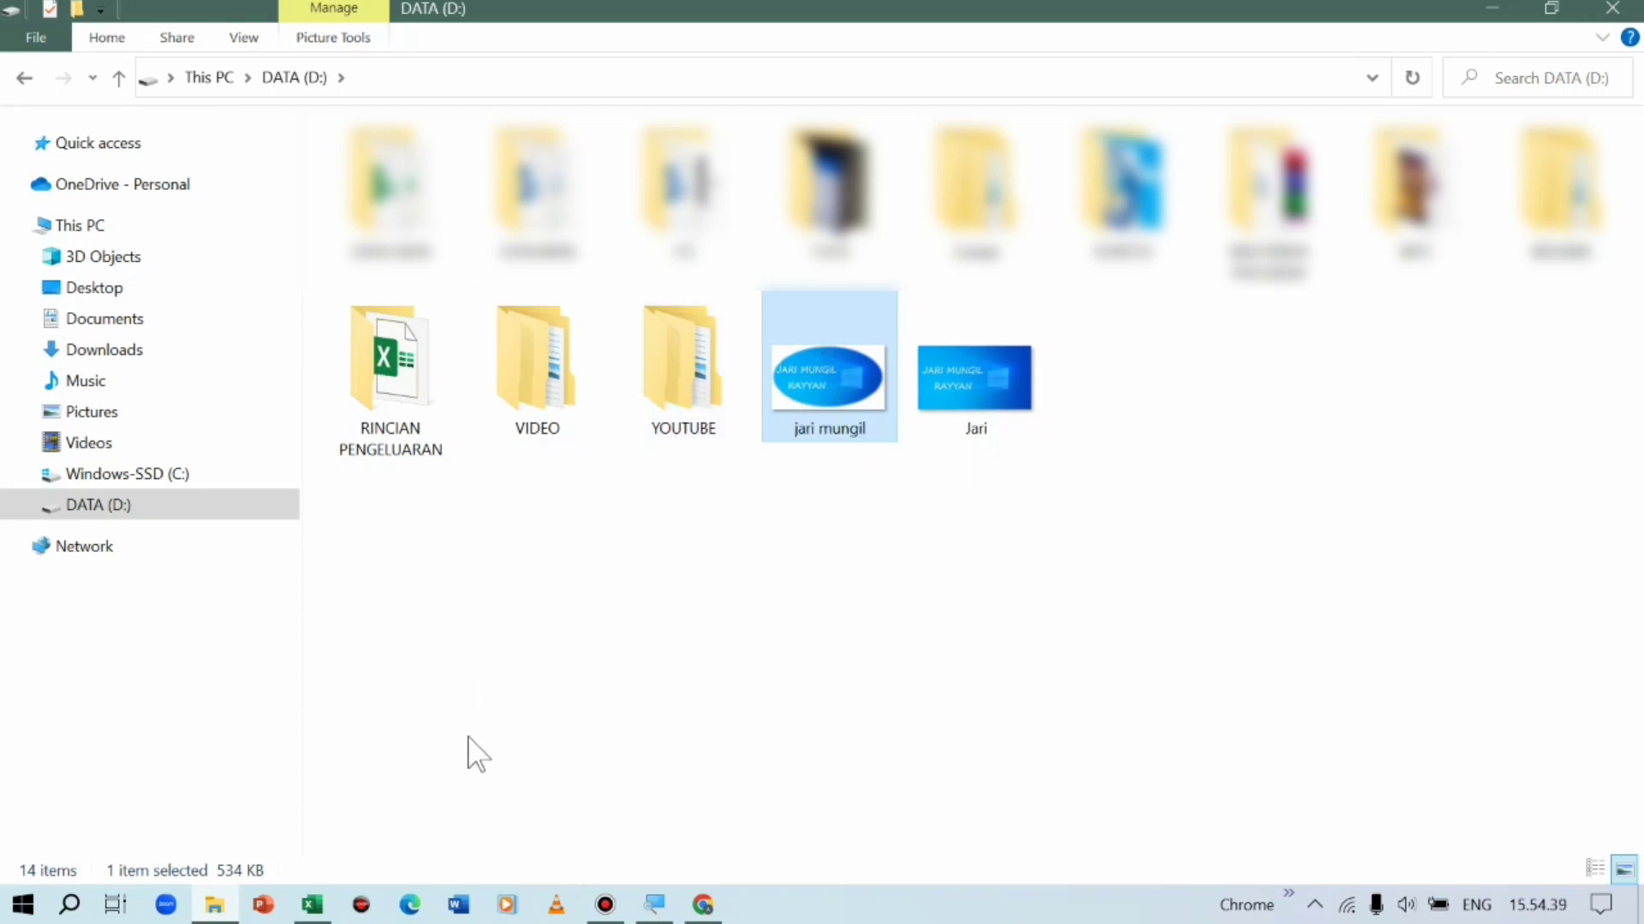
left_click(312, 904)
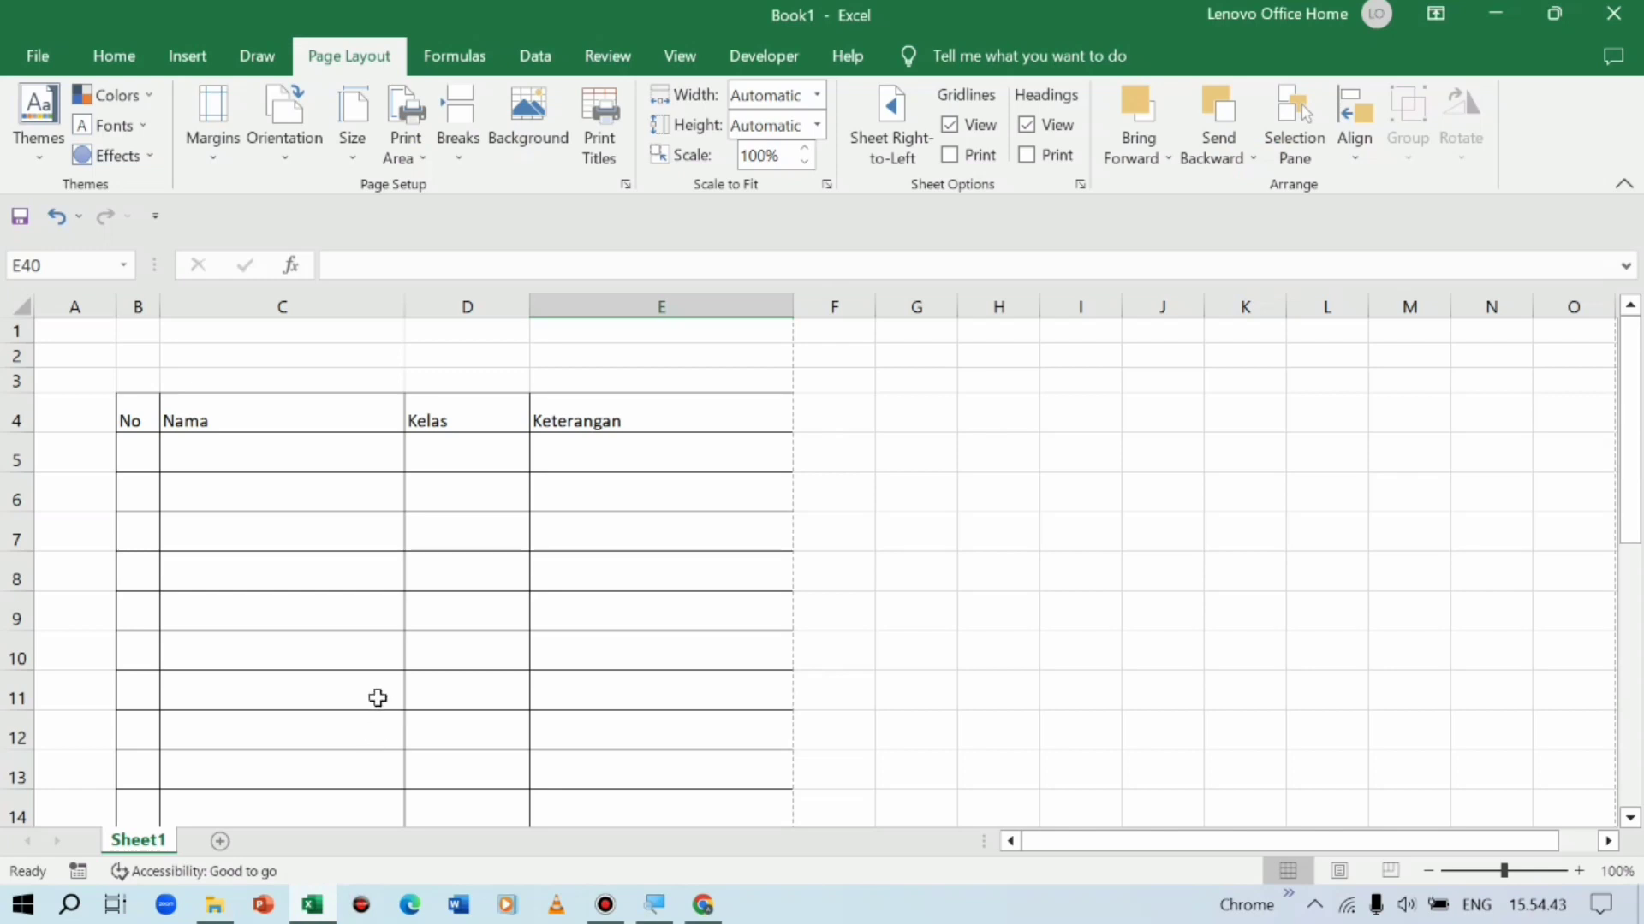
left_click(113, 57)
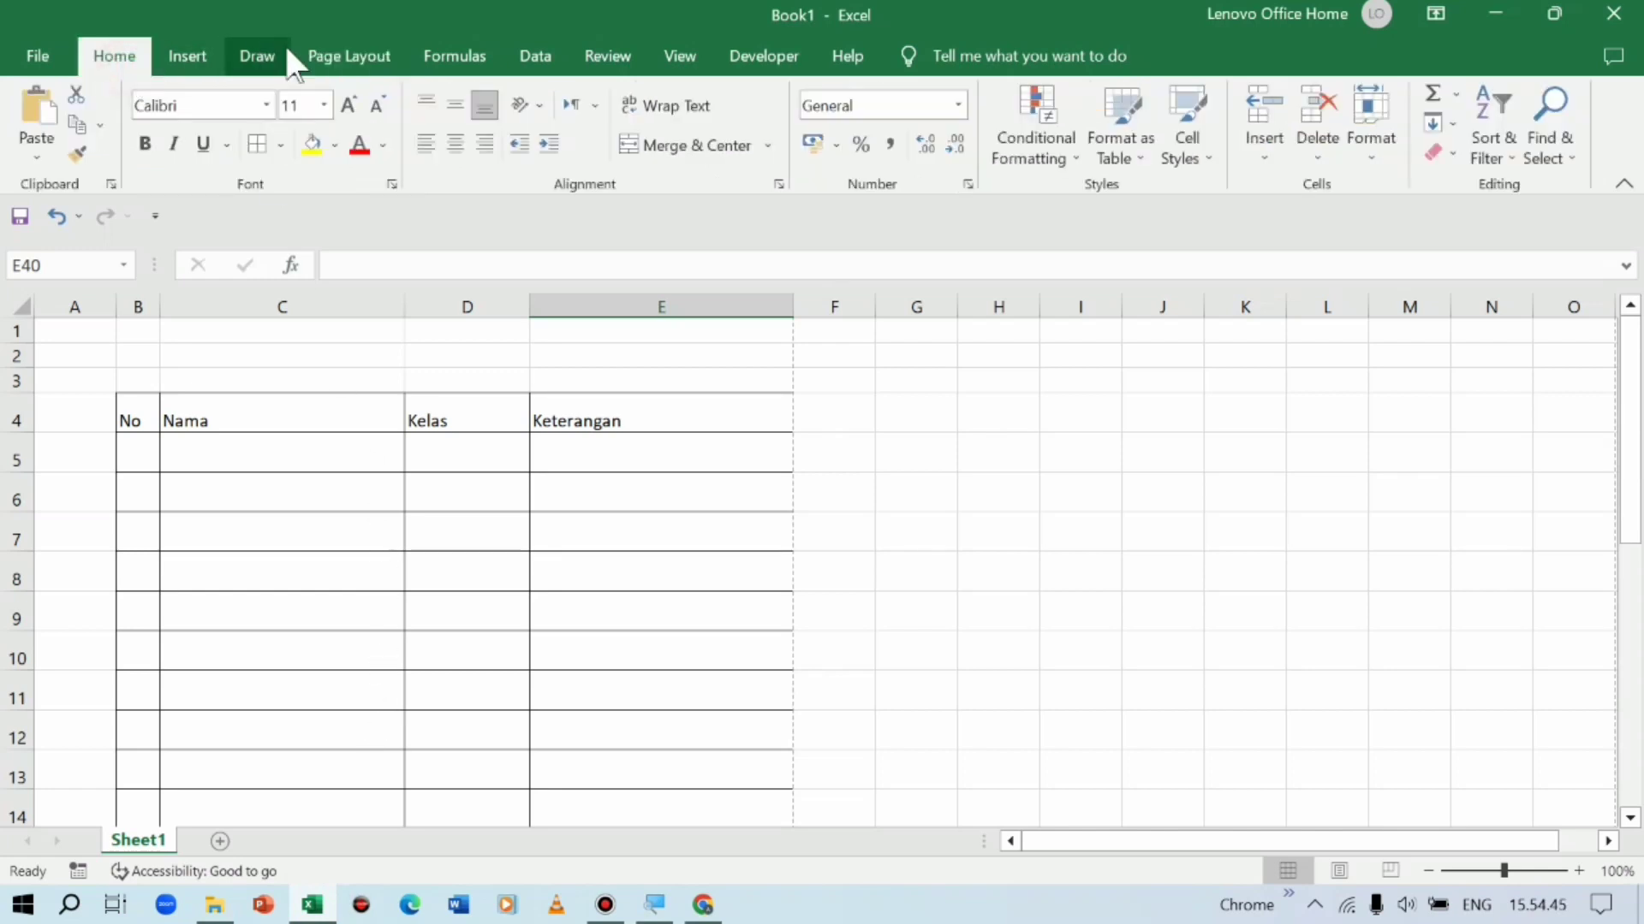
left_click(353, 64)
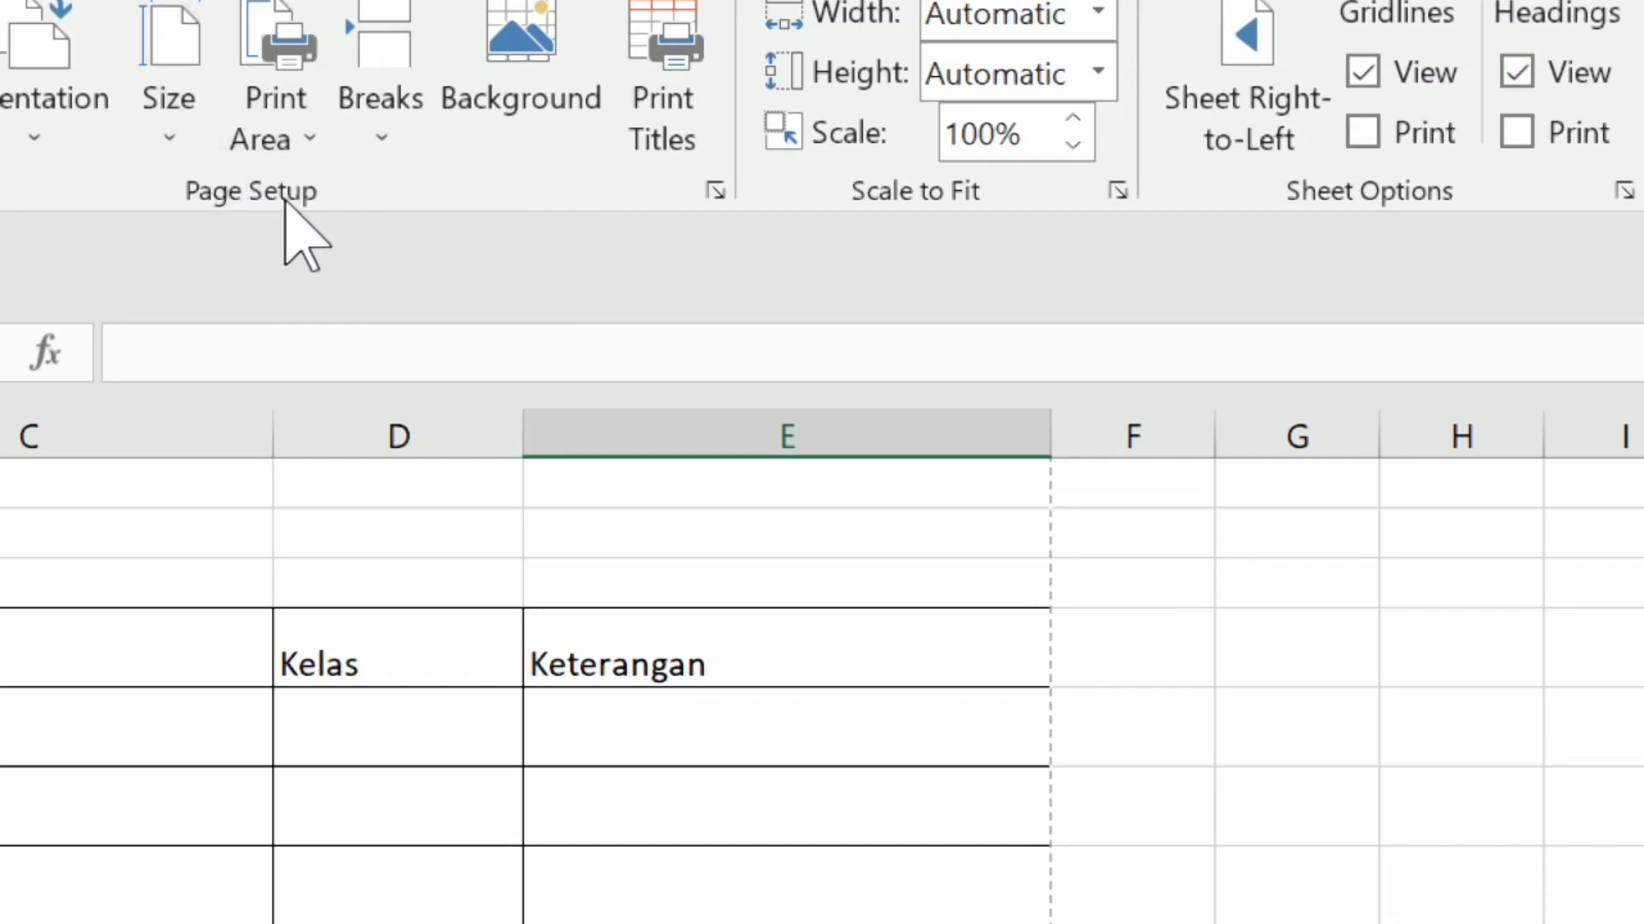
In Page Setup's Header/Footer tab, open Custom Header and select its Center section
left_click(716, 192)
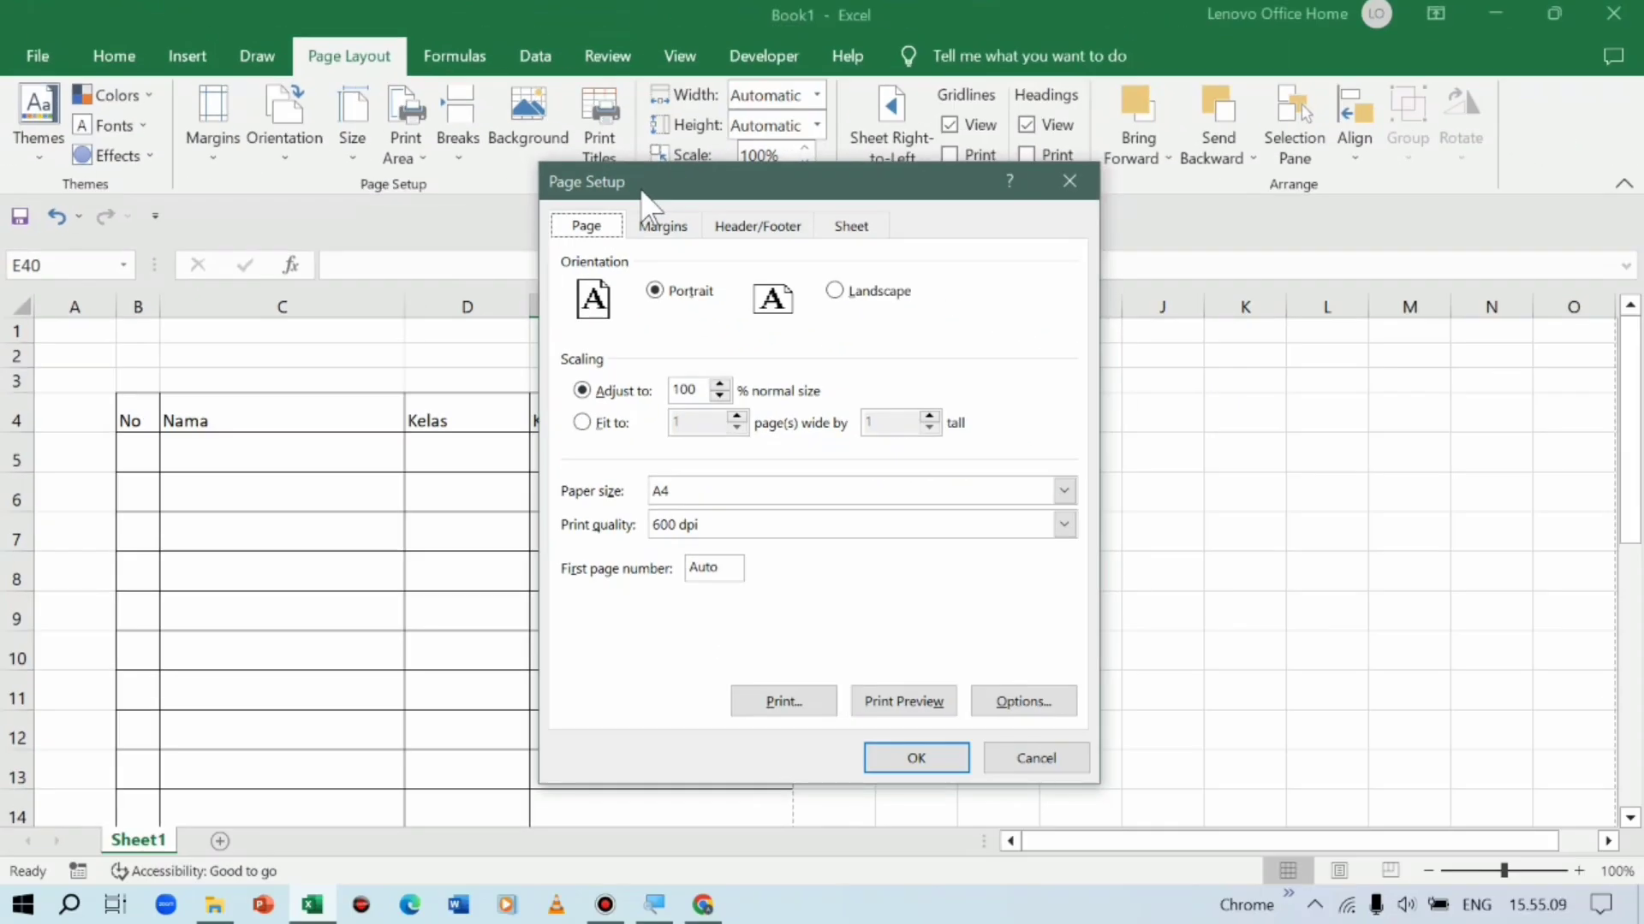
left_click(769, 228)
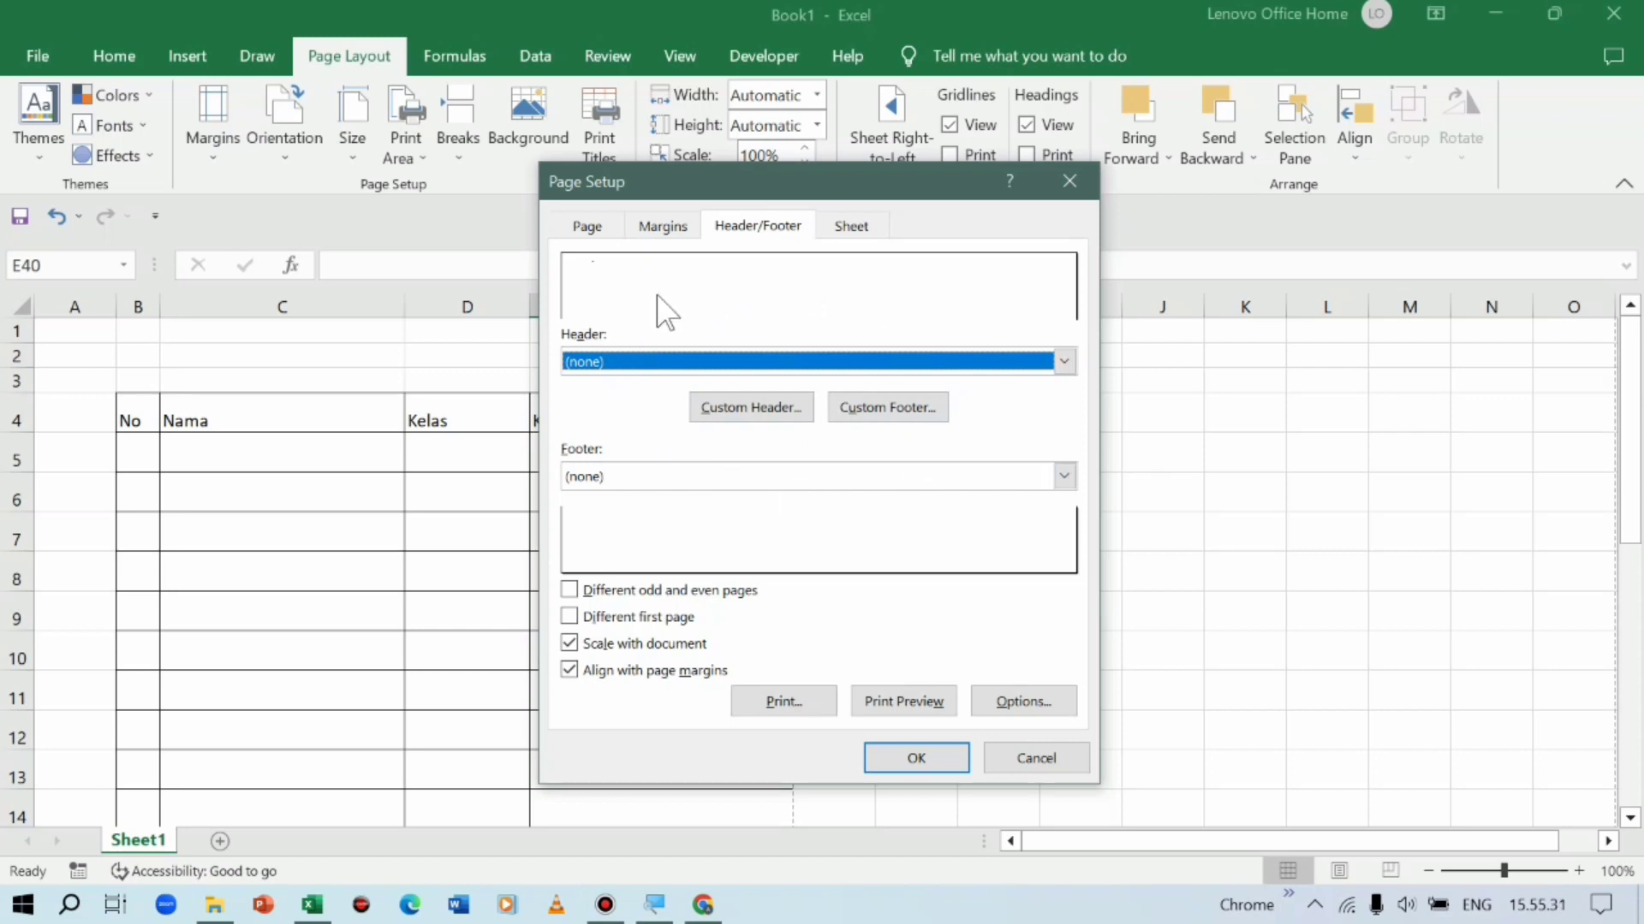
left_click(741, 415)
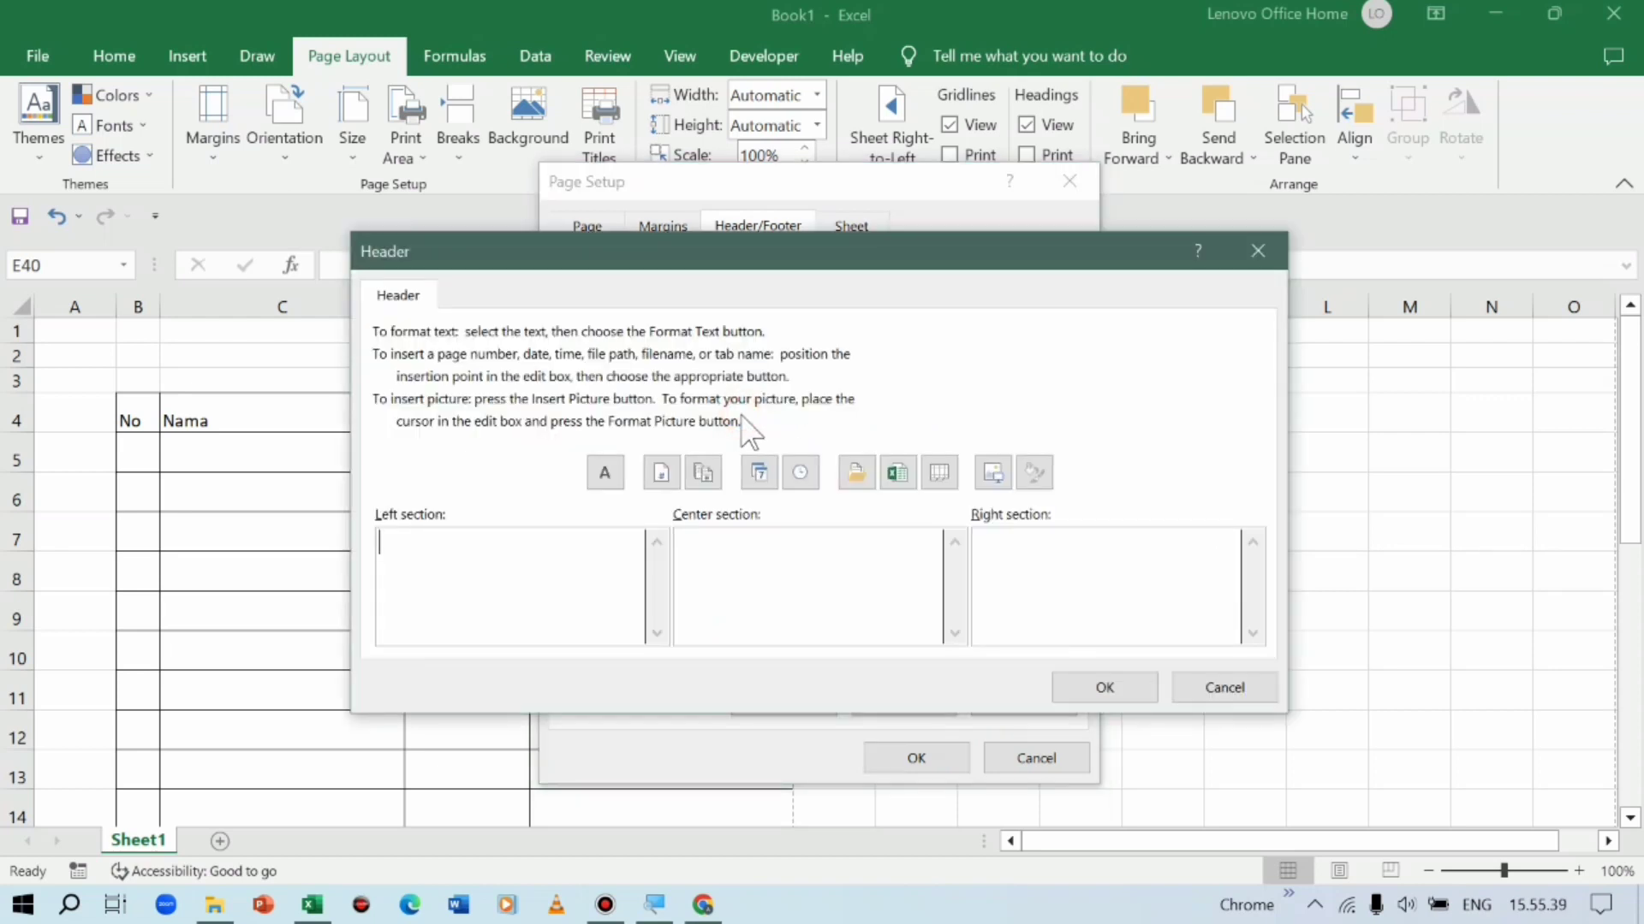
left_click(709, 568)
Insert the 'jari mungil' picture from file into the header's Center section as &[Picture]
left_click(996, 479)
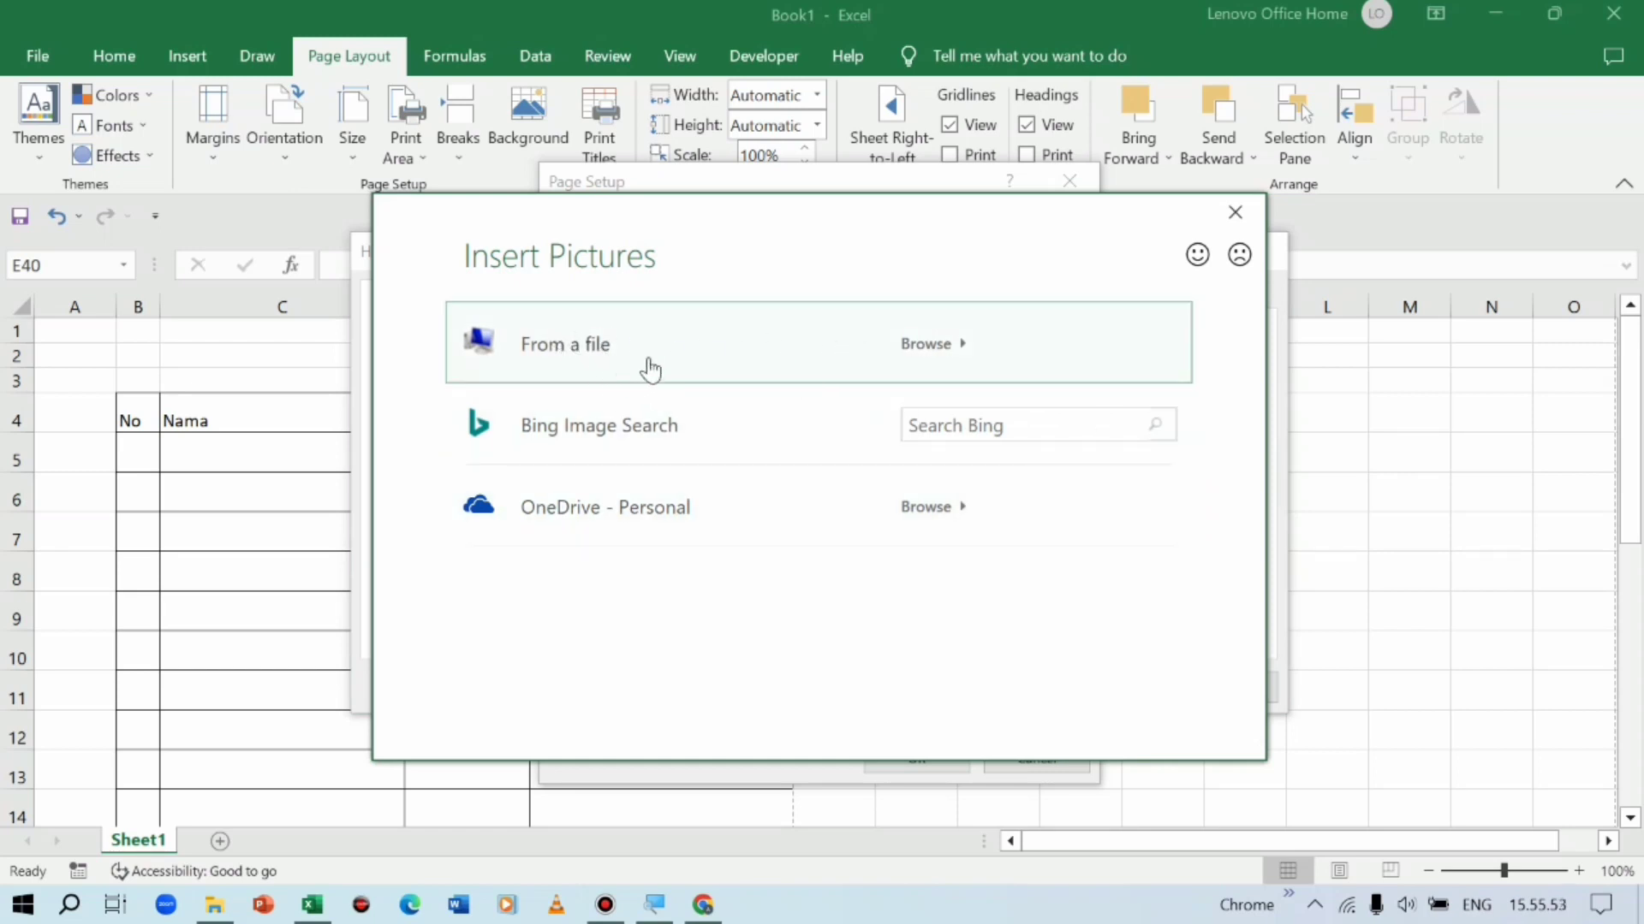
left_click(824, 353)
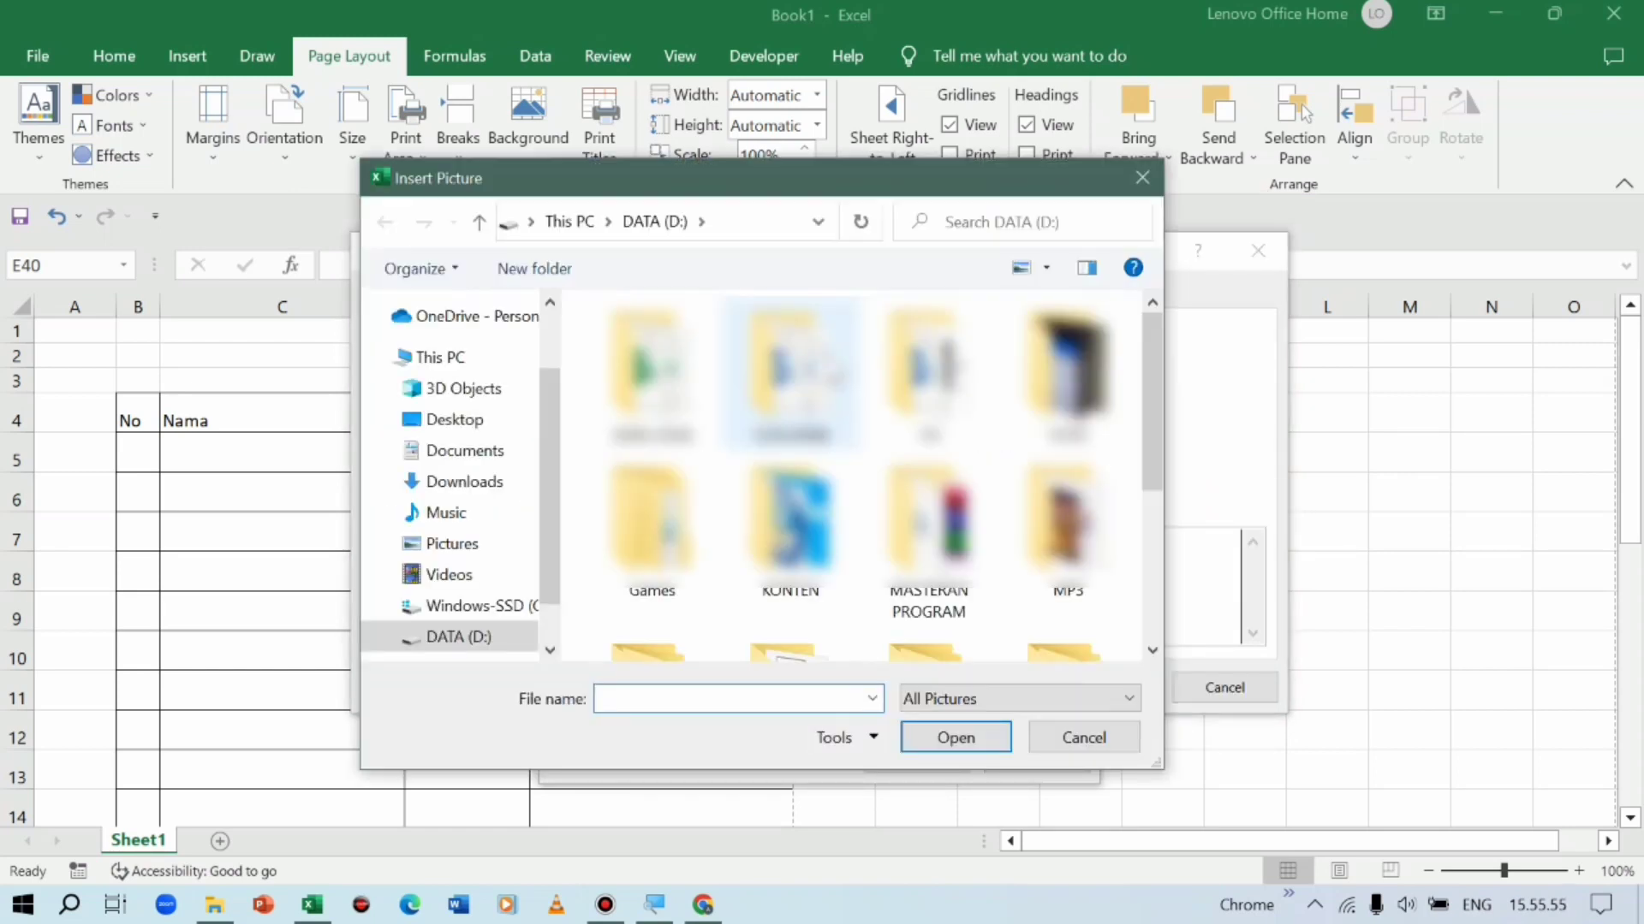
left_click_drag(1148, 393, 1164, 607)
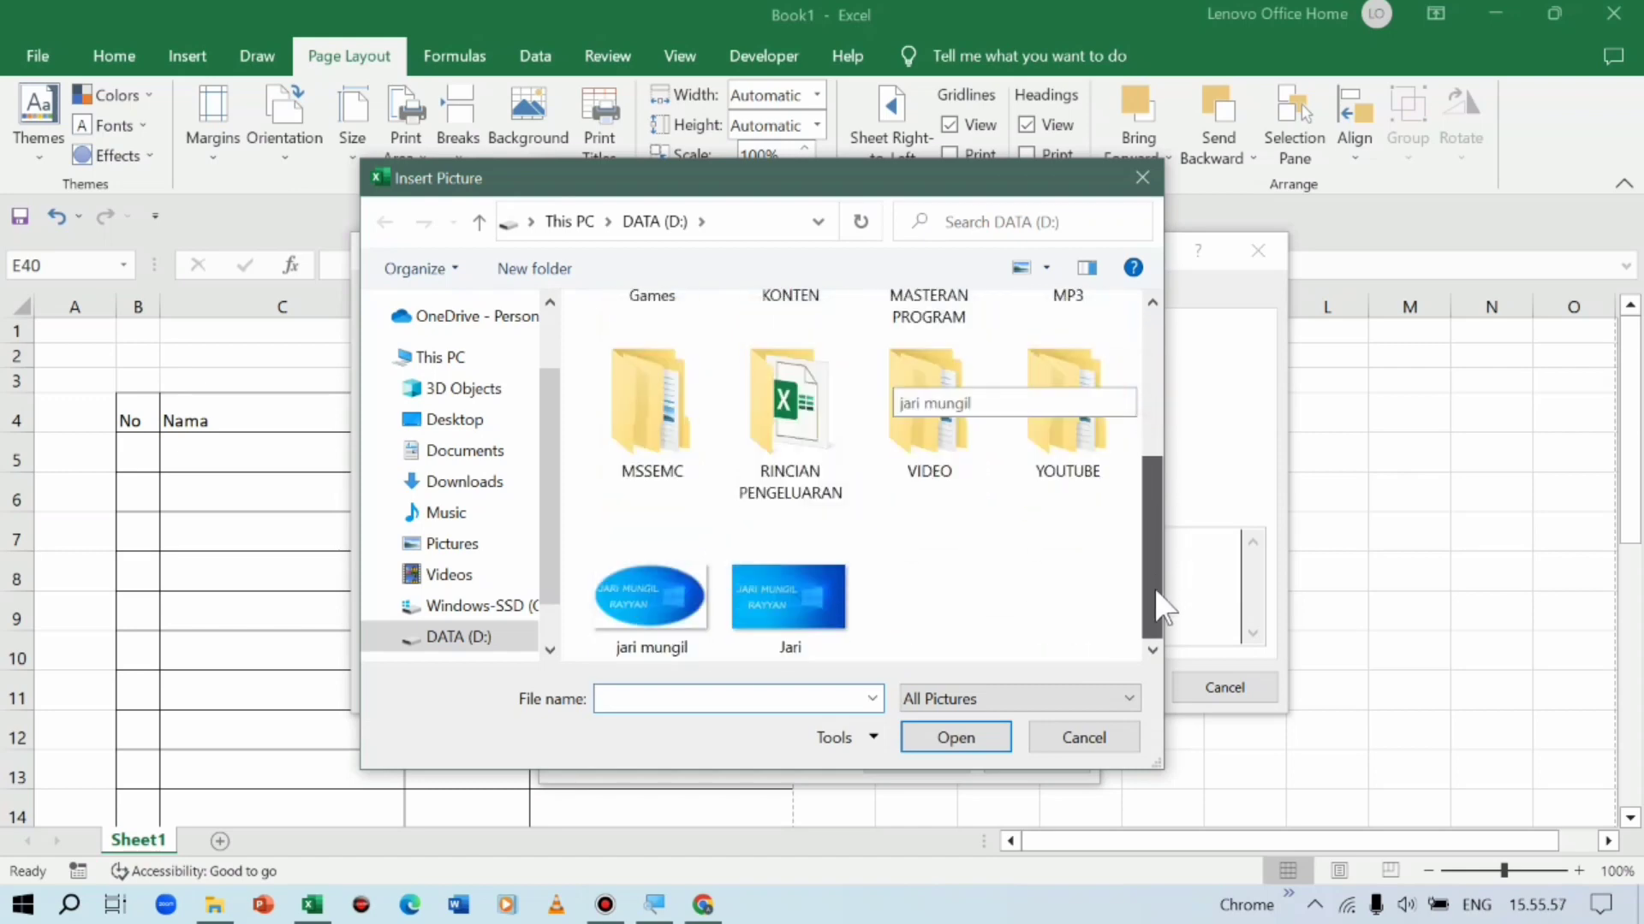
left_click(643, 595)
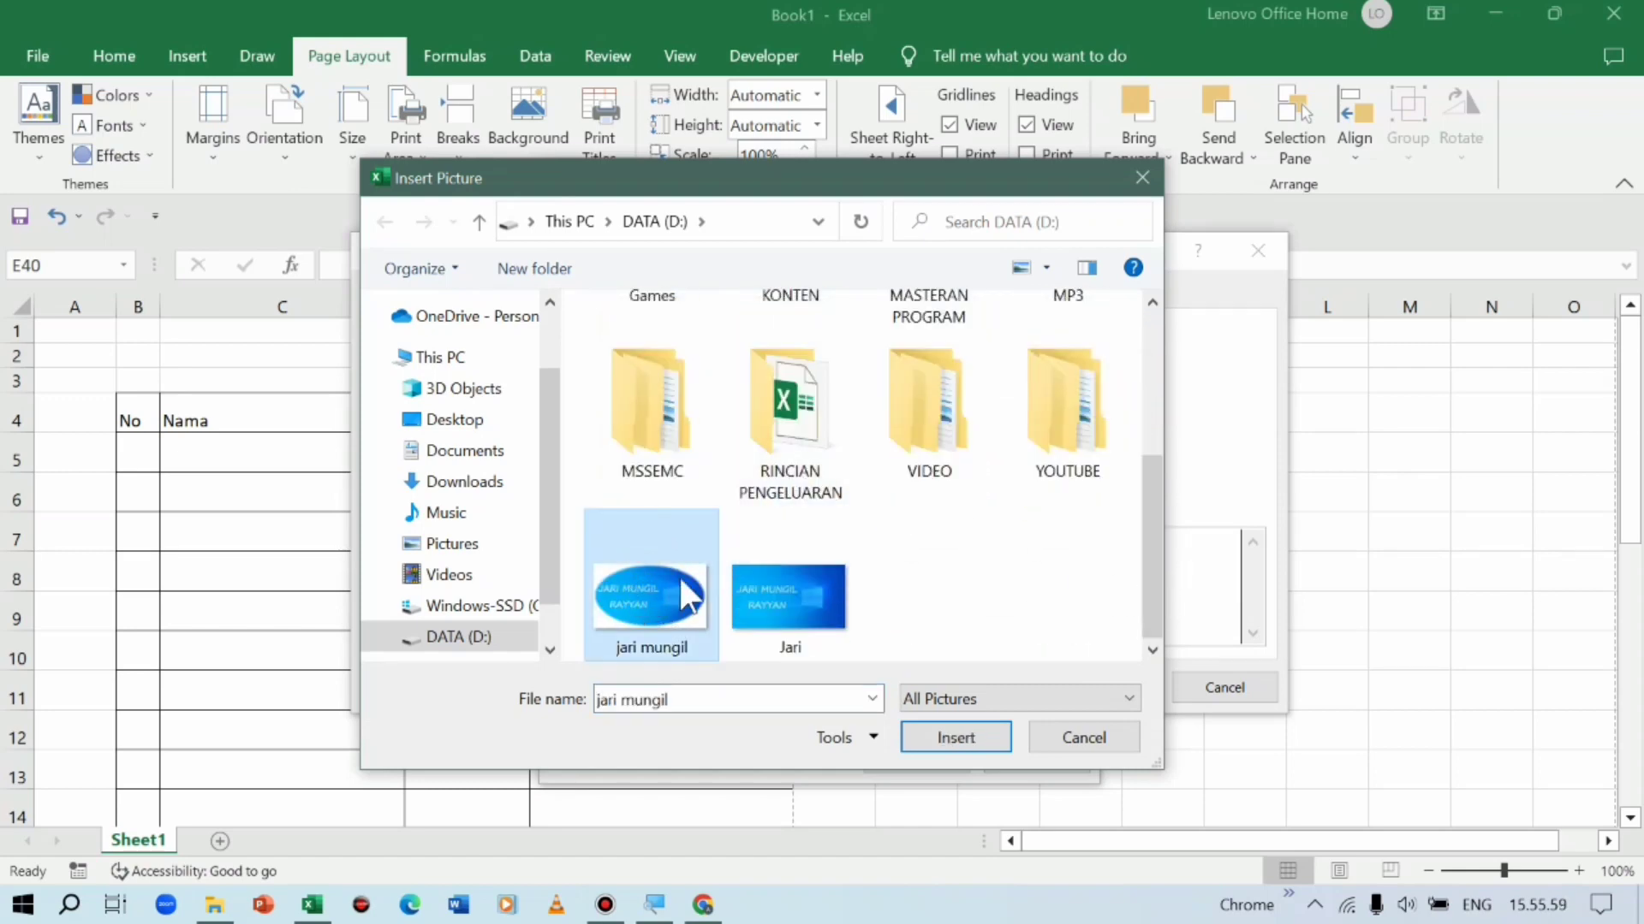
mouse_move(651, 598)
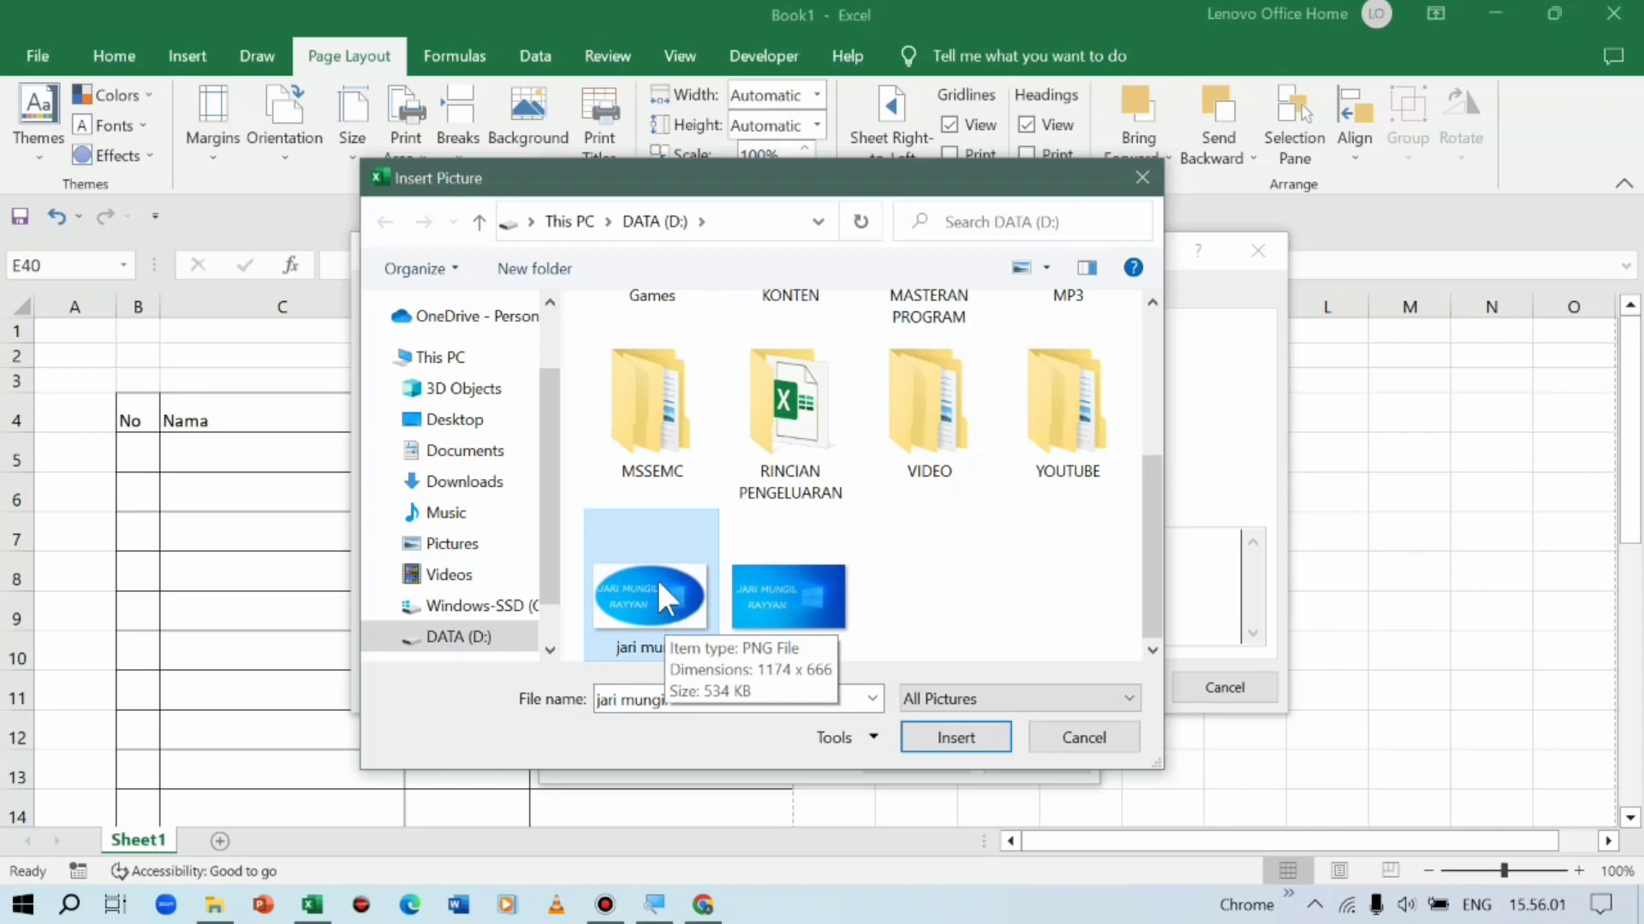
left_click(955, 735)
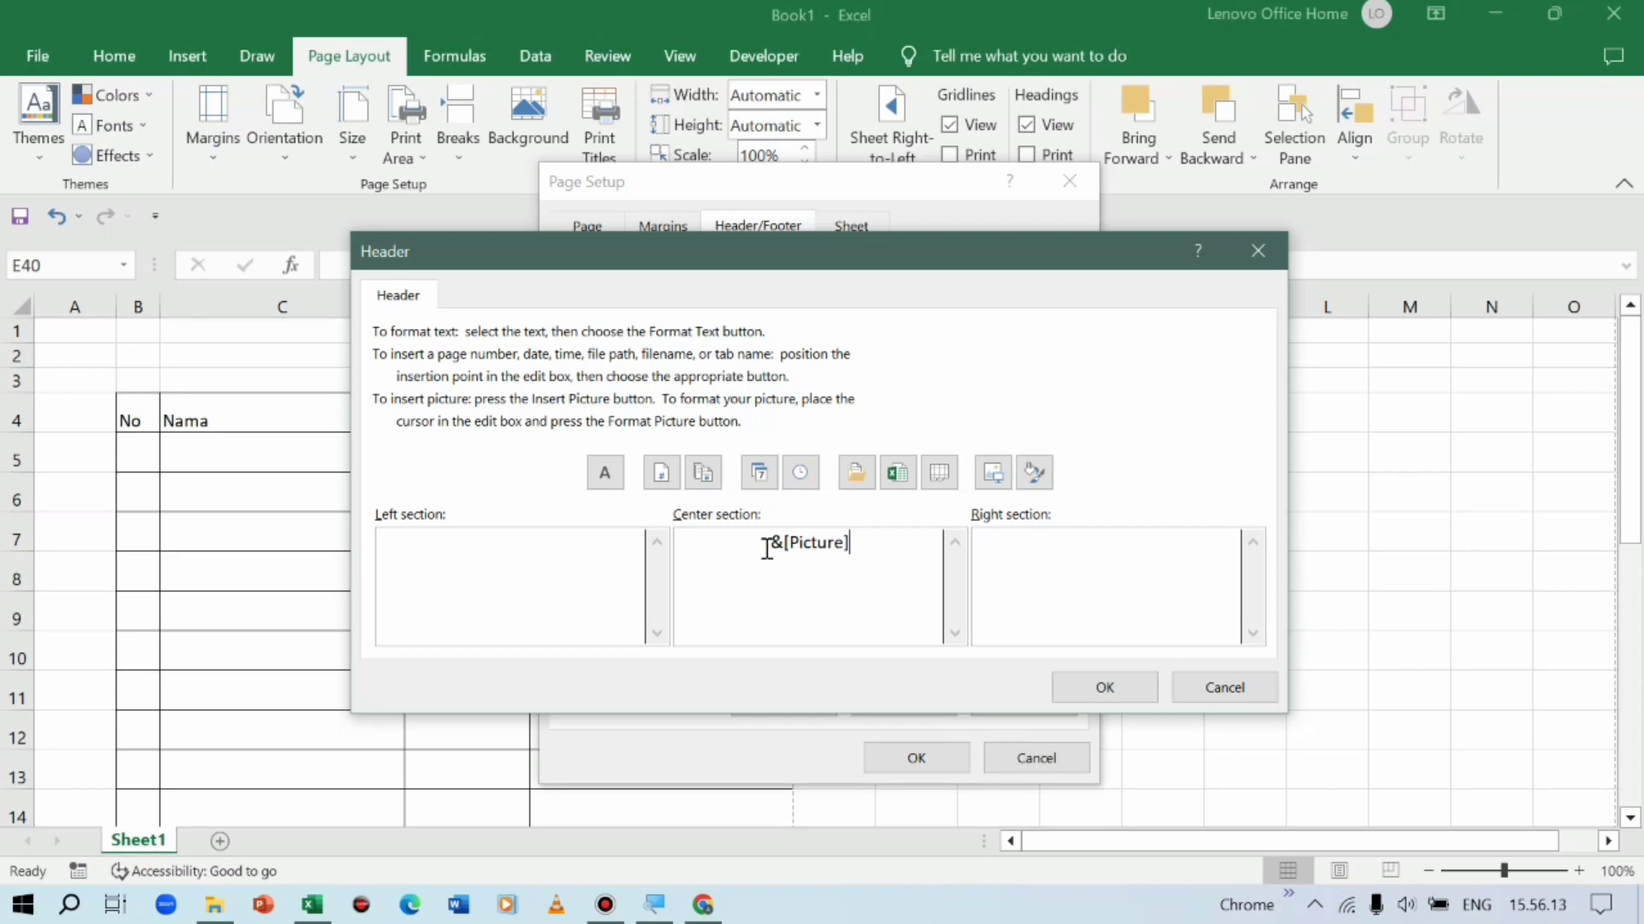
Add two blank lines before &[Picture] in the Center section to lower the picture
left_click(769, 552)
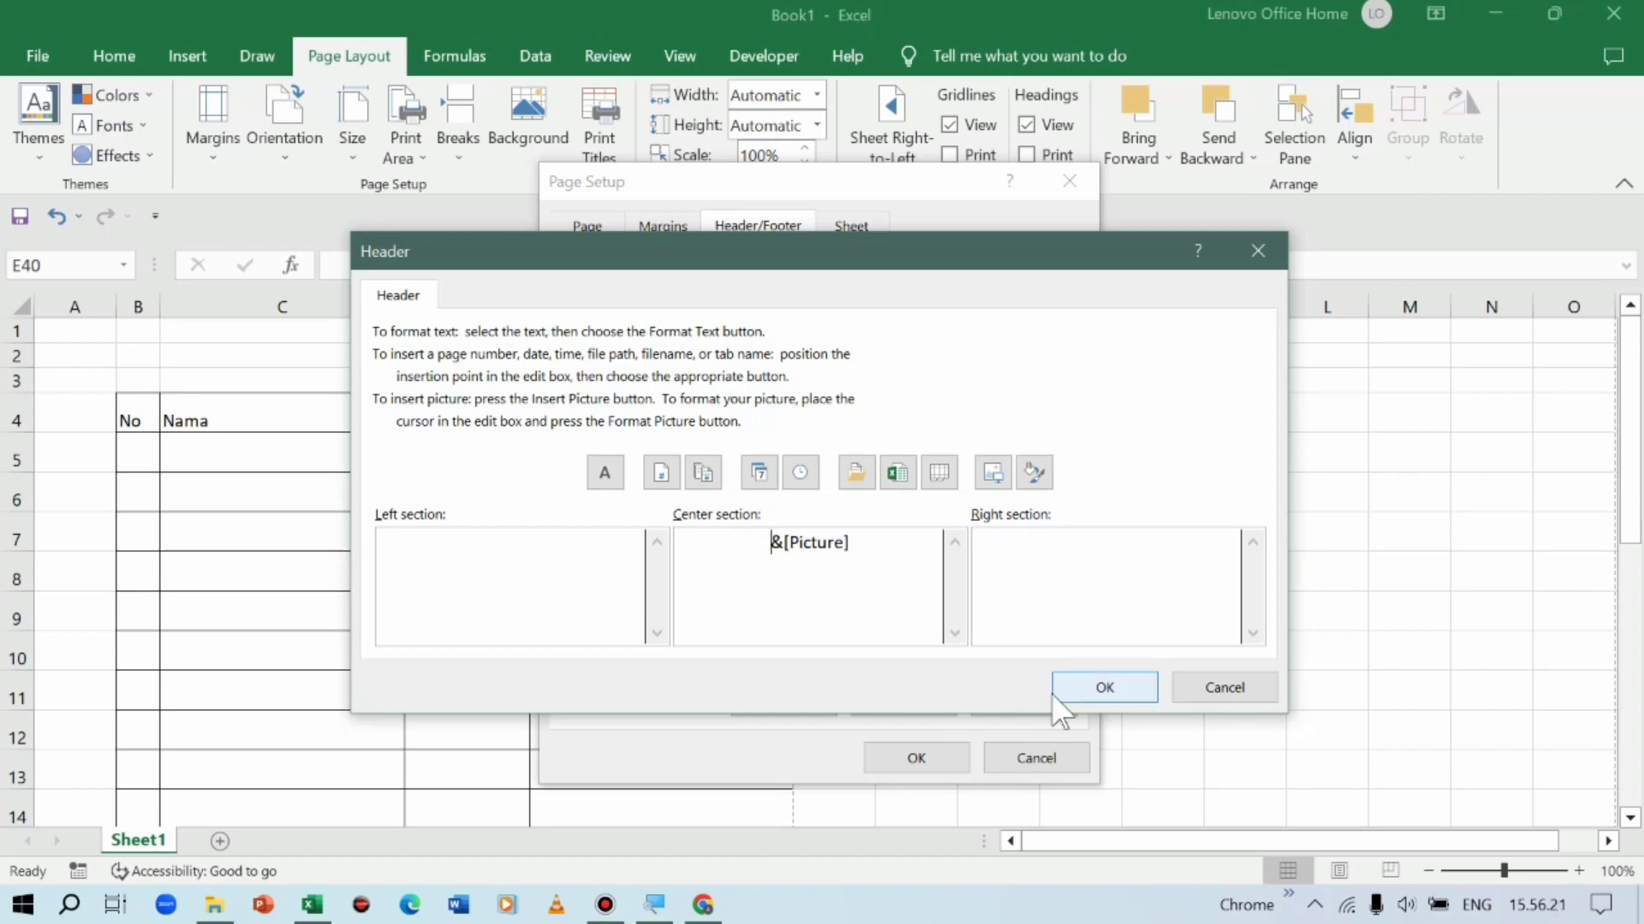
key("Return")
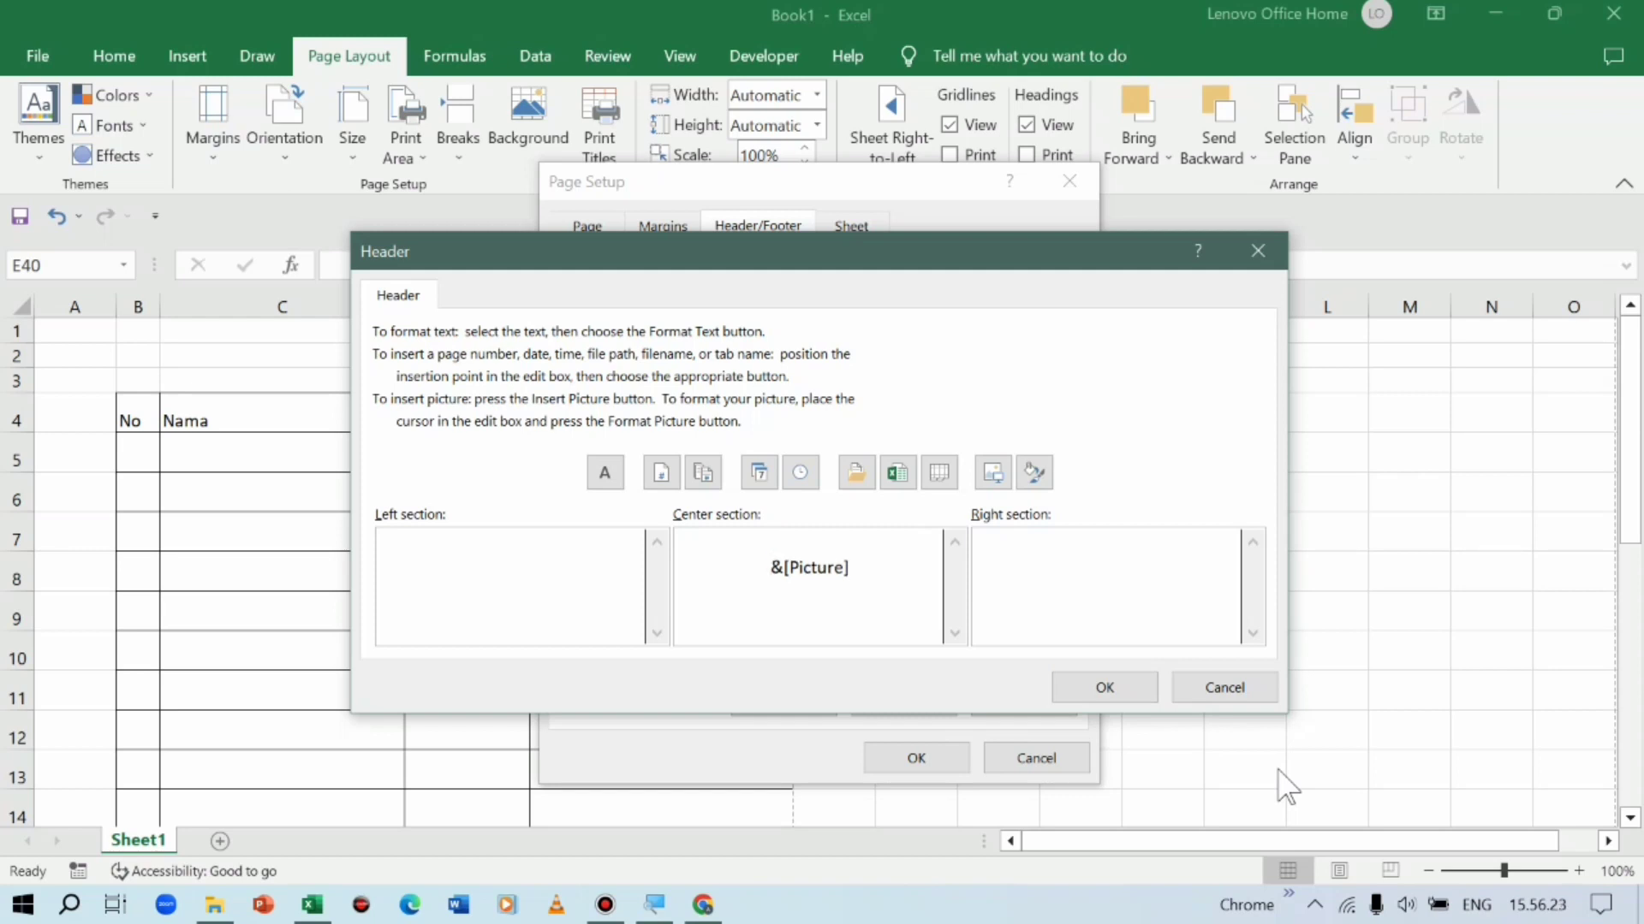
key("Return")
key("Return")
key("Return")
key("Return")
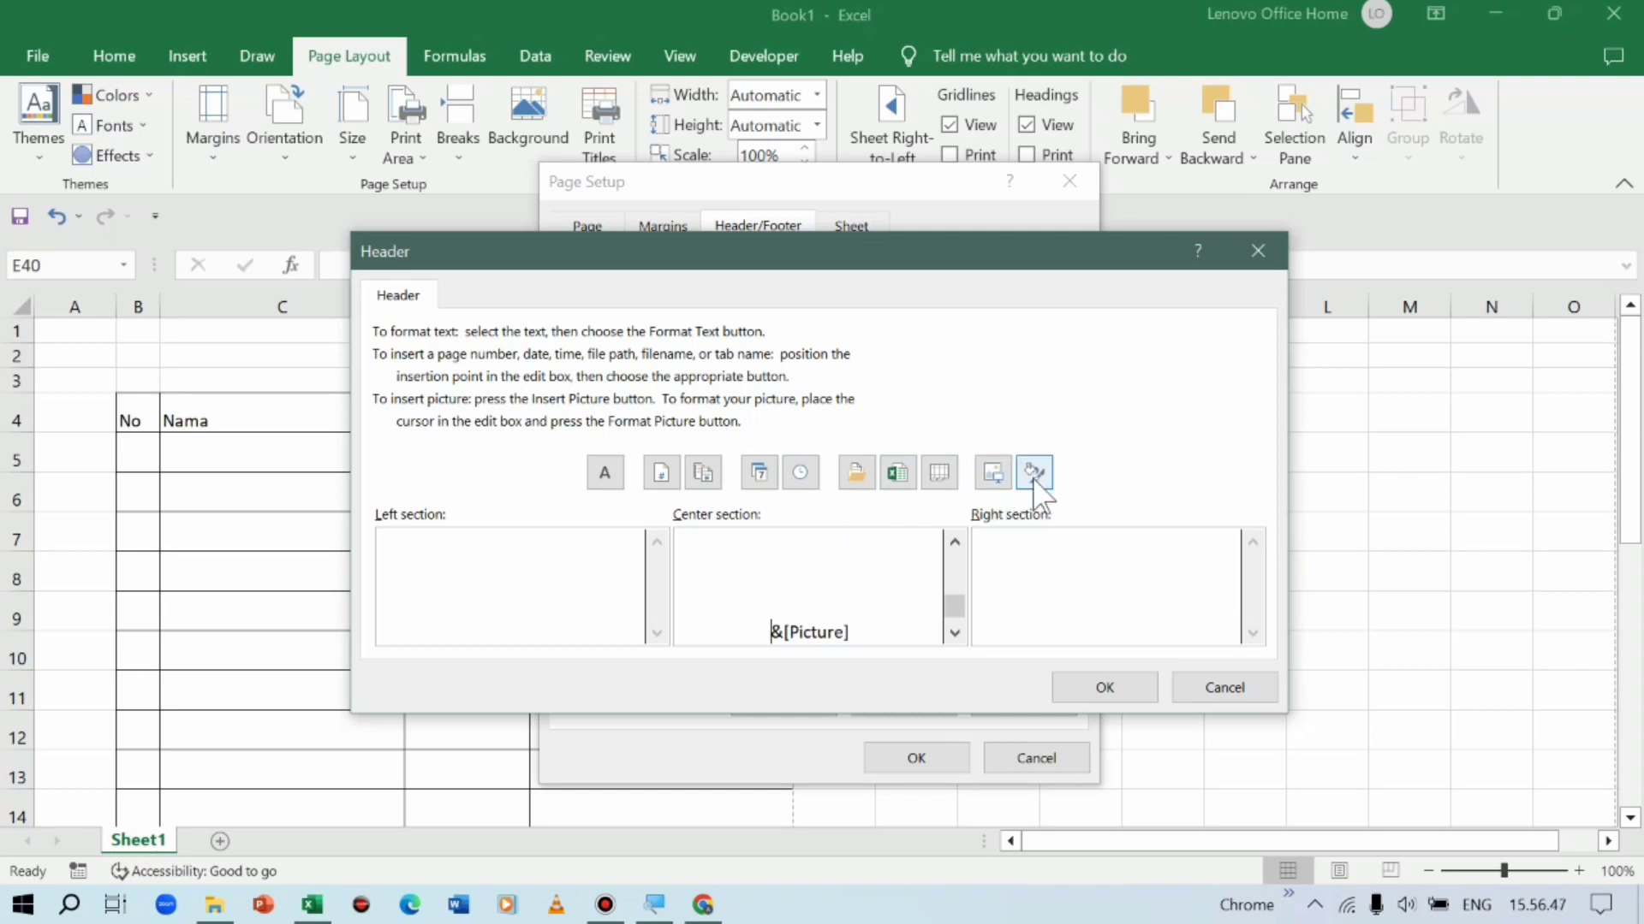
In Format Picture, reduce the header picture's height to 71% scale, 8,35 × 14,72 cm
left_click(890, 624)
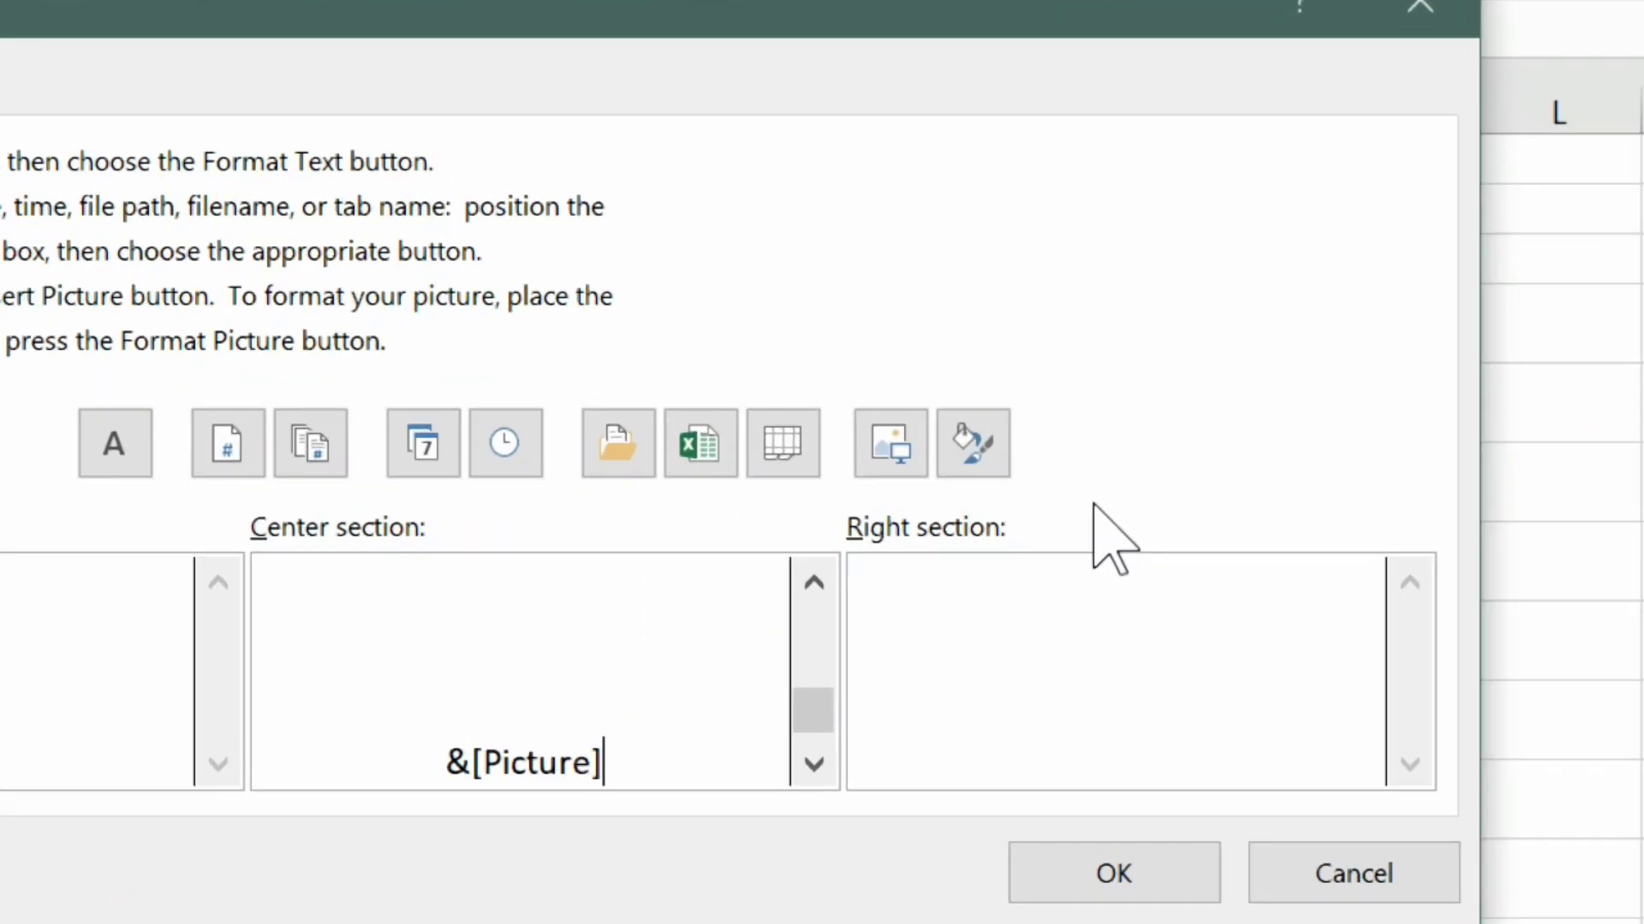
left_click(973, 443)
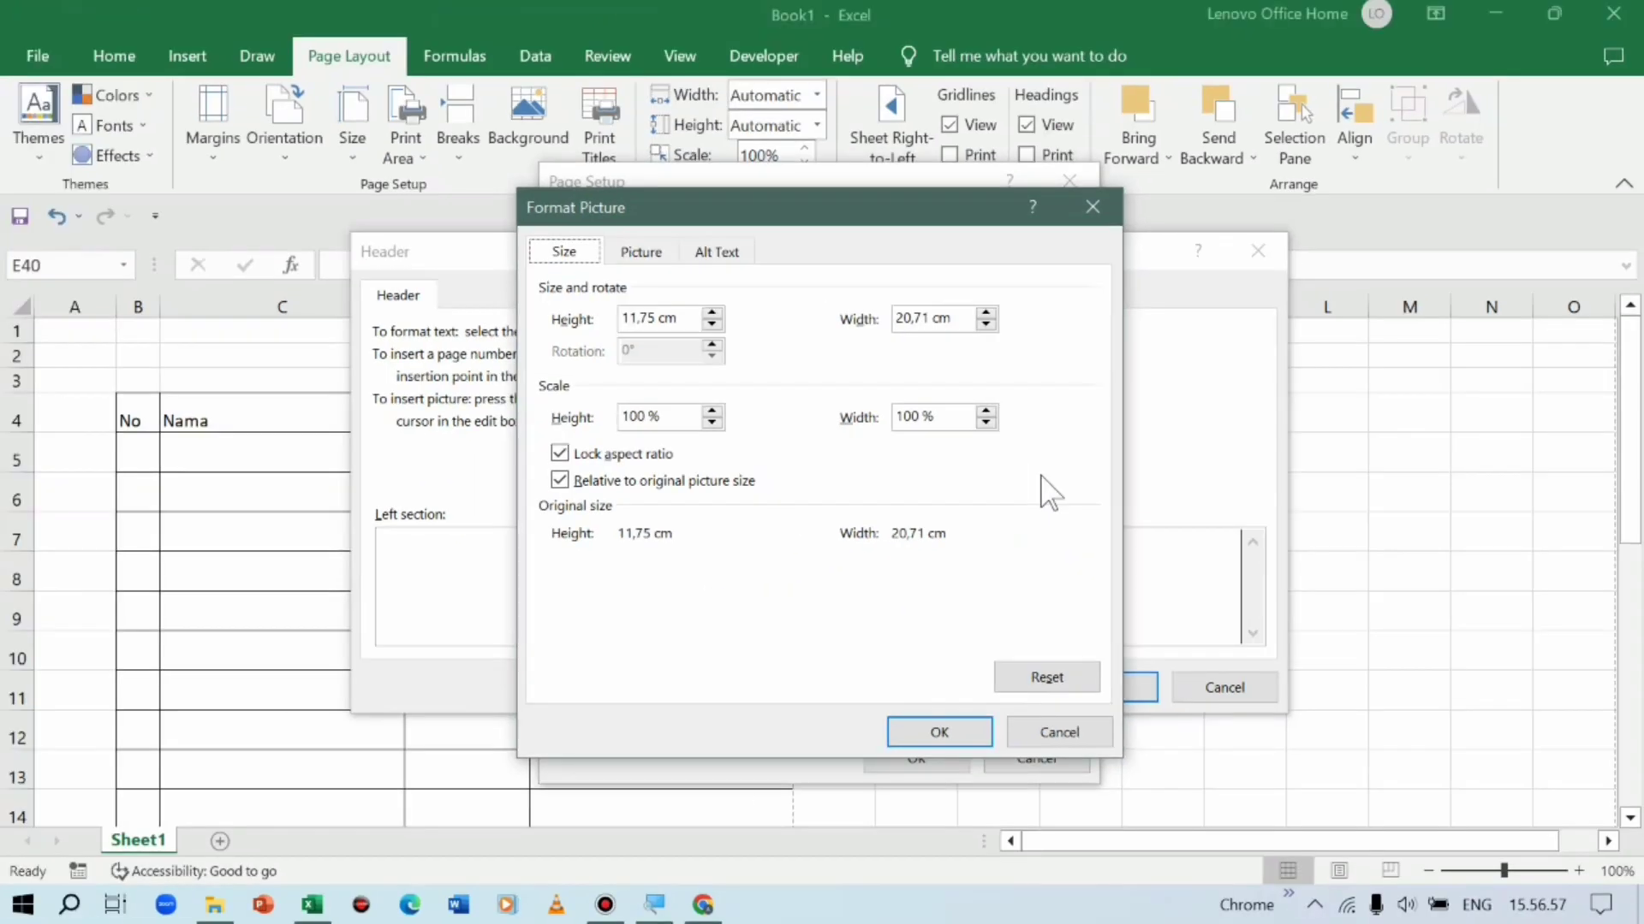
left_click_drag(854, 209, 893, 227)
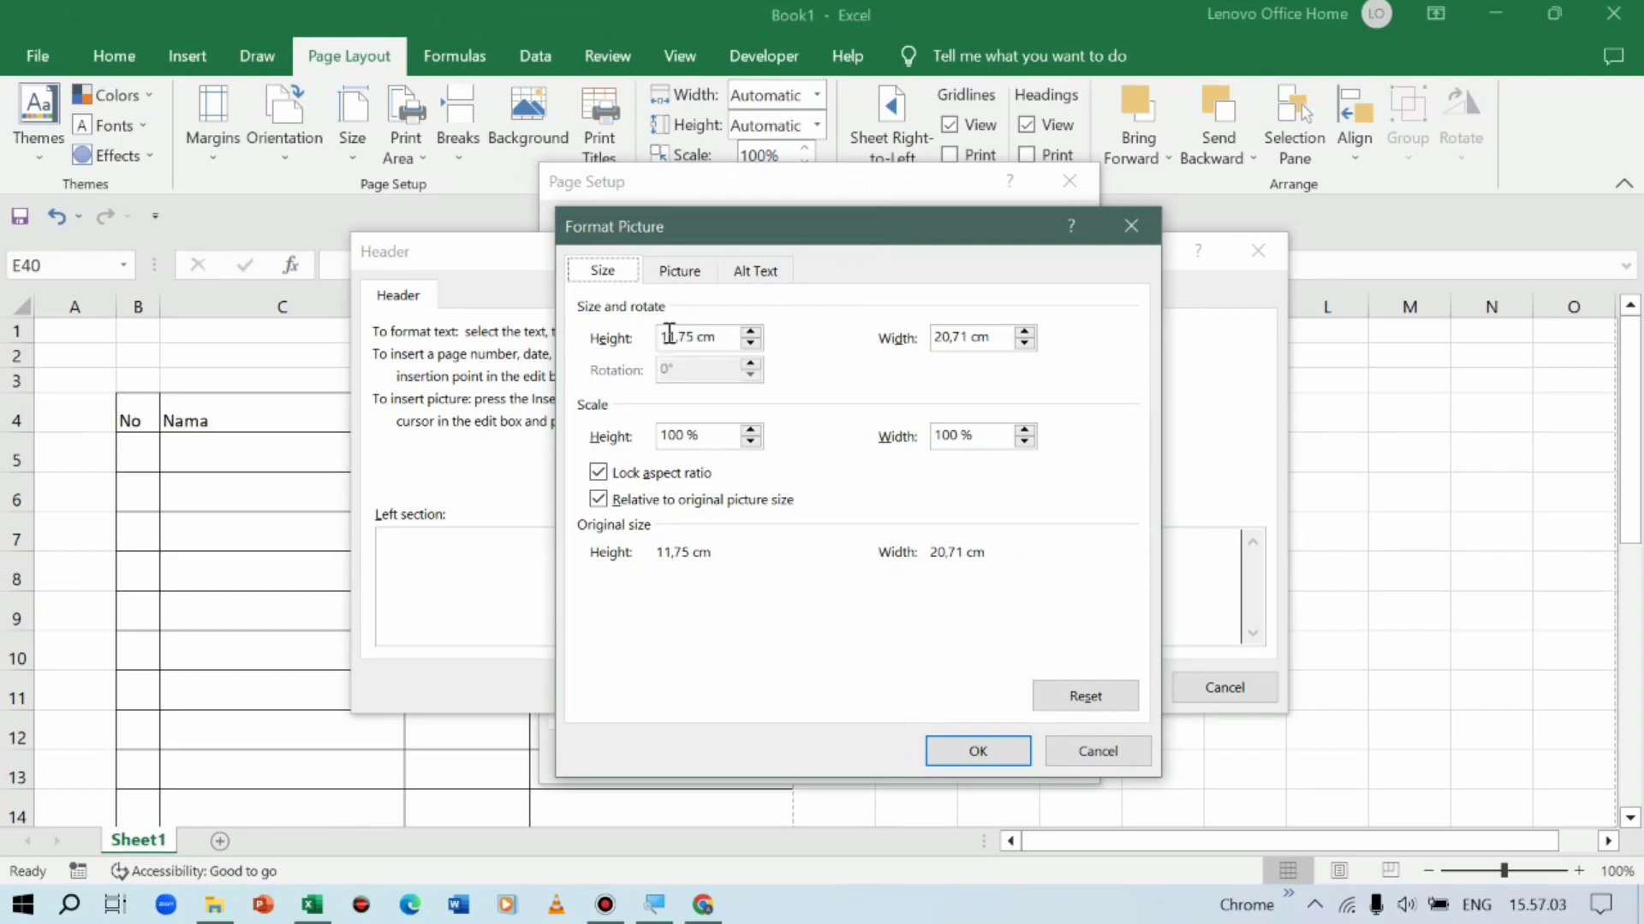
left_click(677, 337)
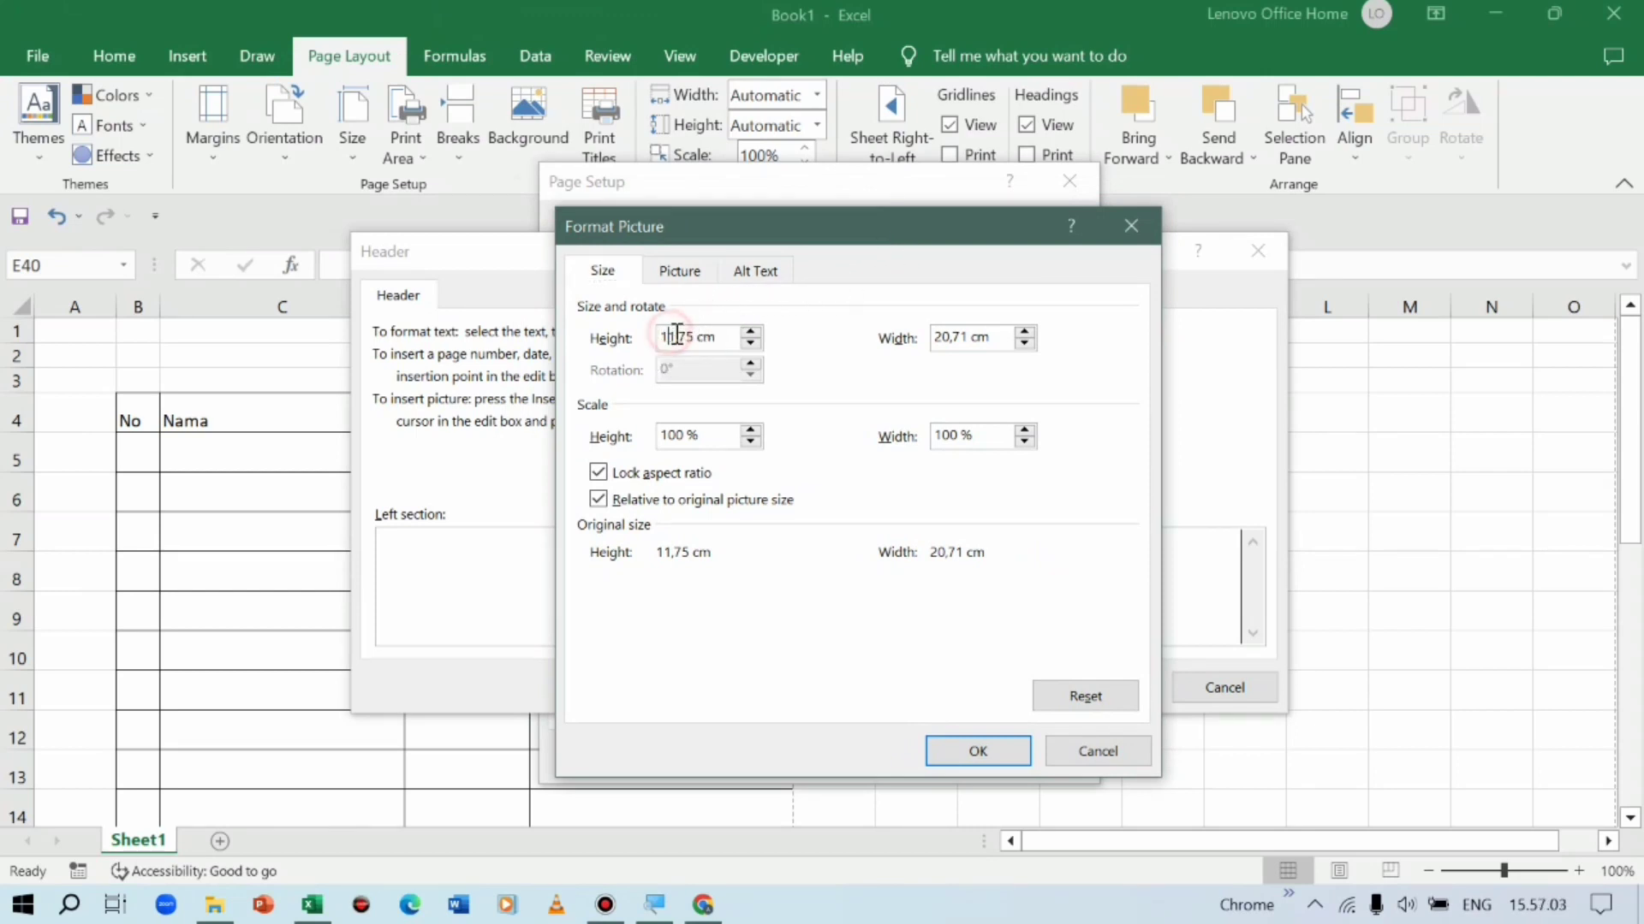
left_click(750, 343)
left_click(750, 343)
left_click(750, 343)
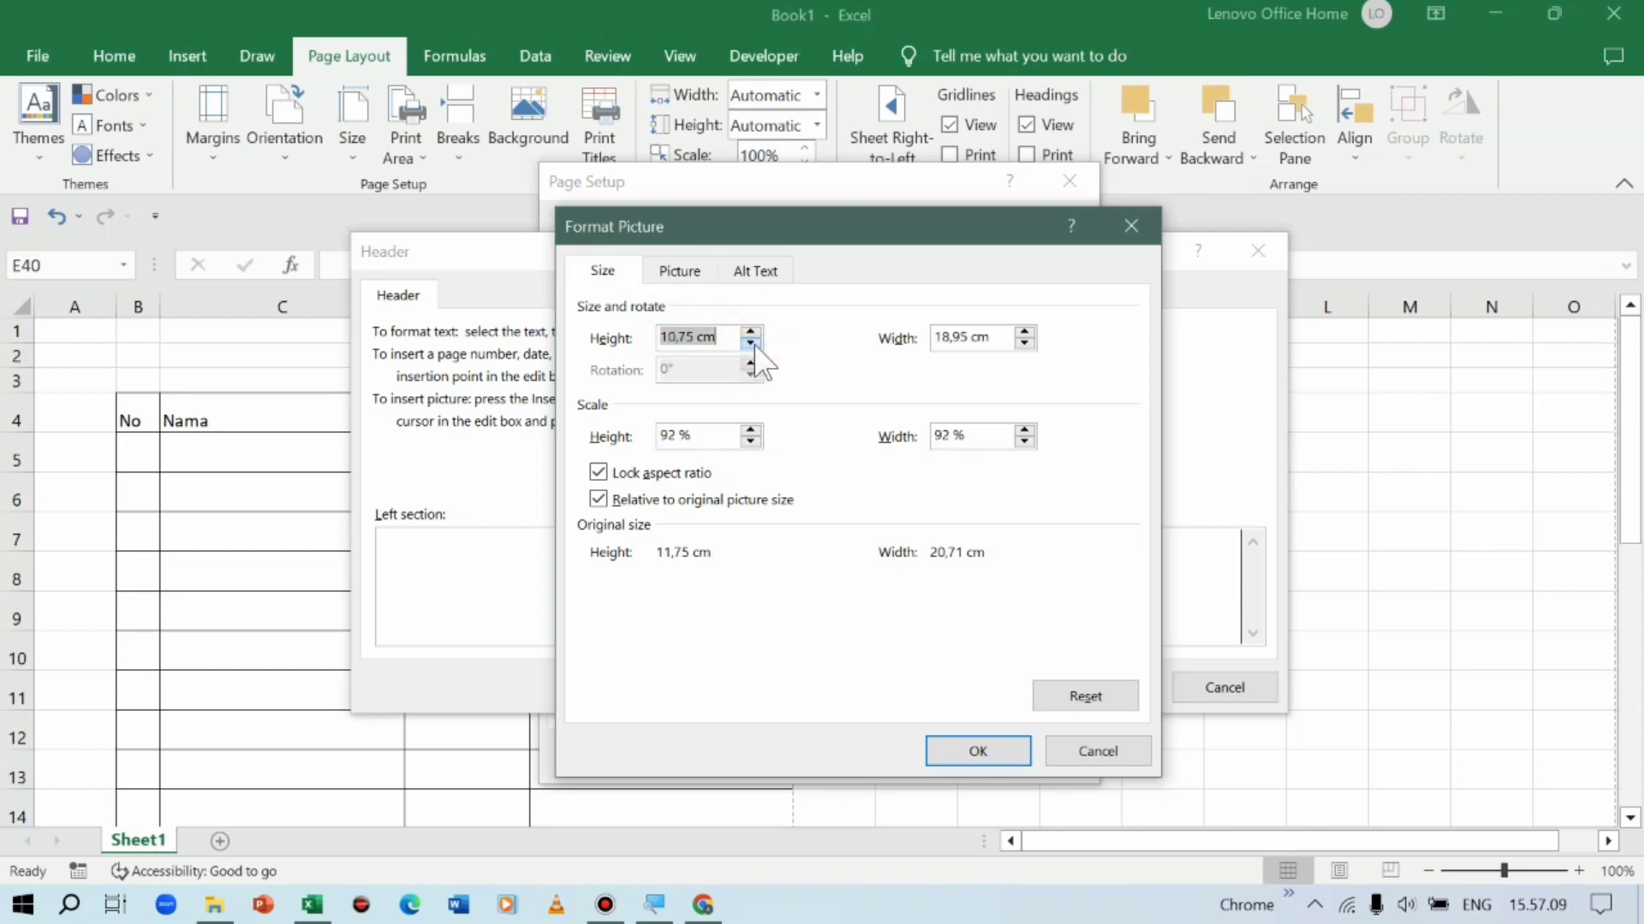
left_click(750, 344)
left_click(750, 344)
left_click(750, 344)
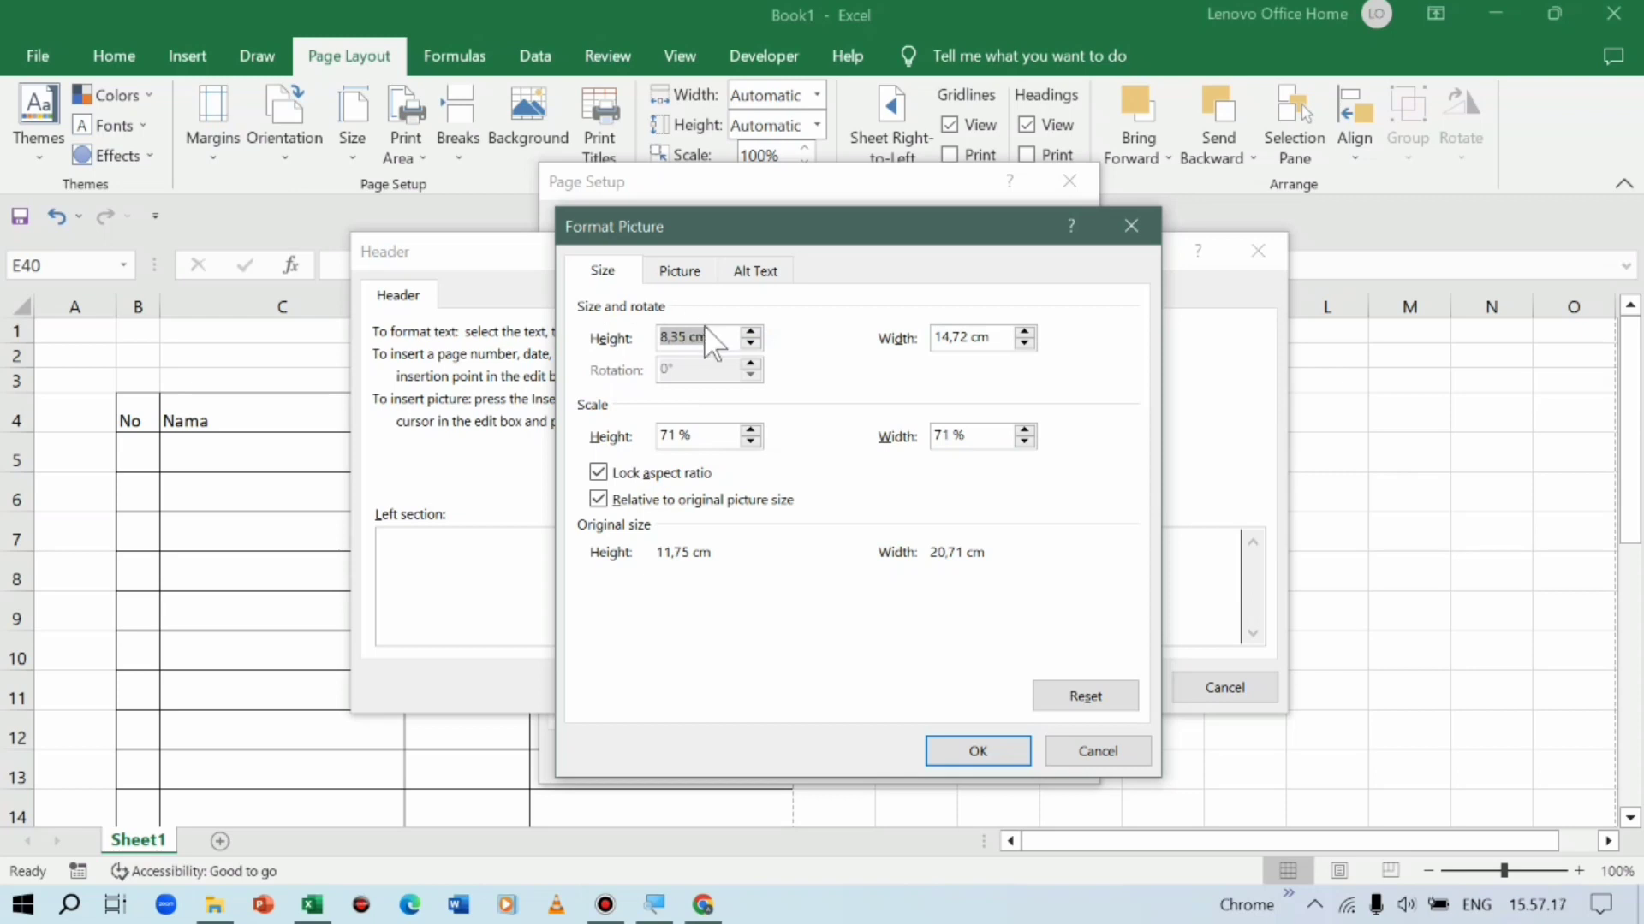
left_click(694, 271)
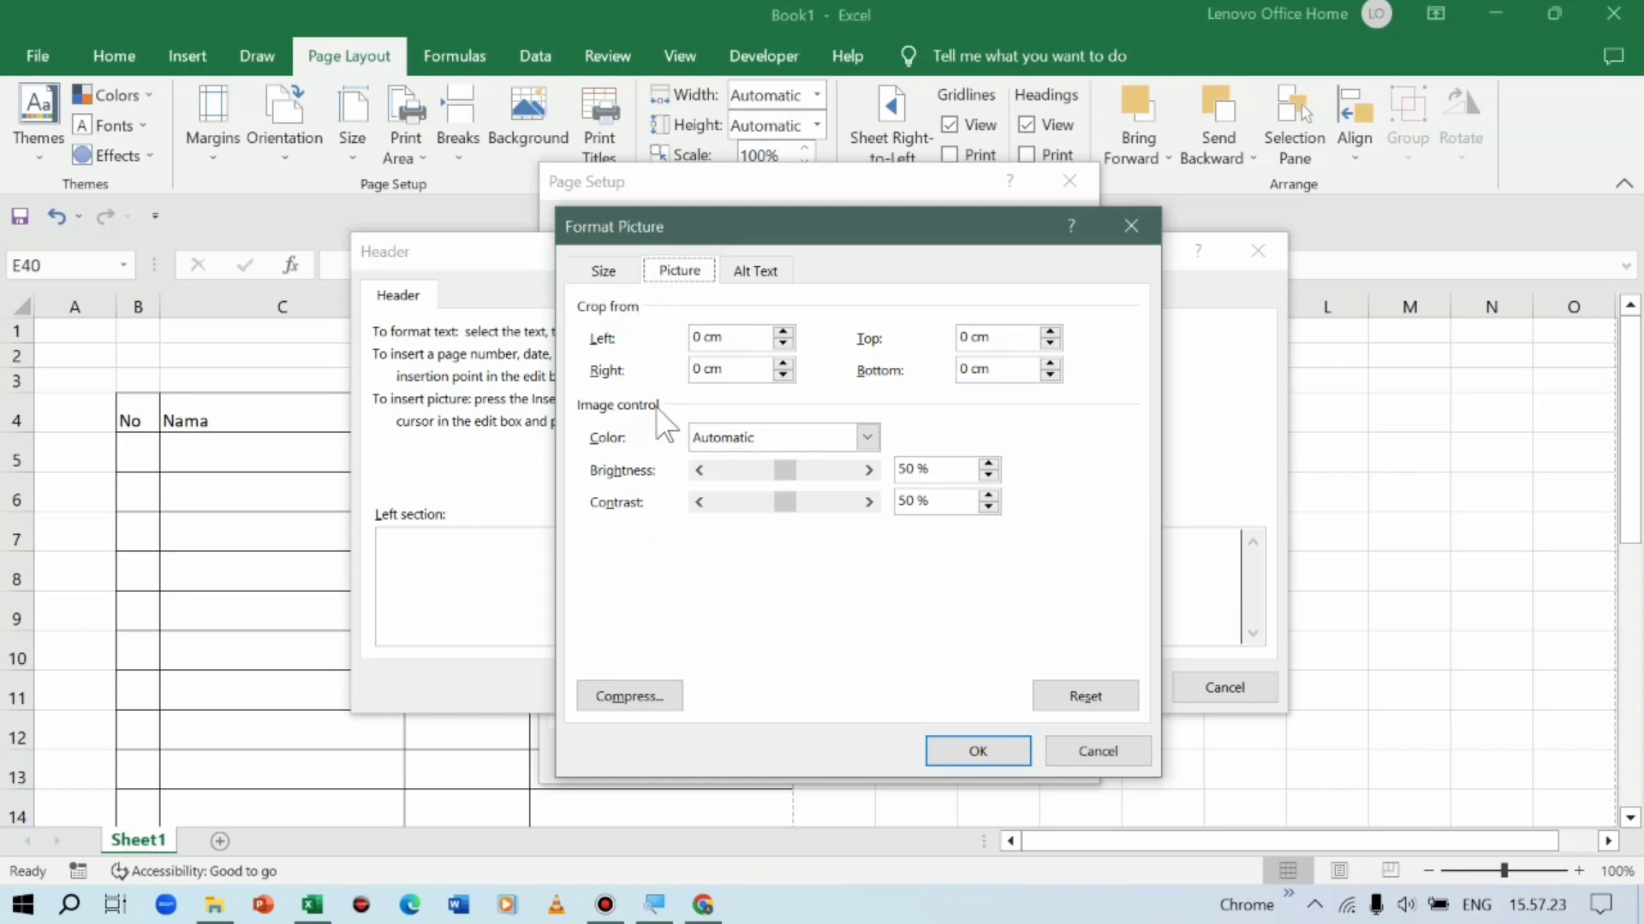
Set the header picture's colour to Washout (85% brightness, 15% contrast) and confirm
left_click(868, 438)
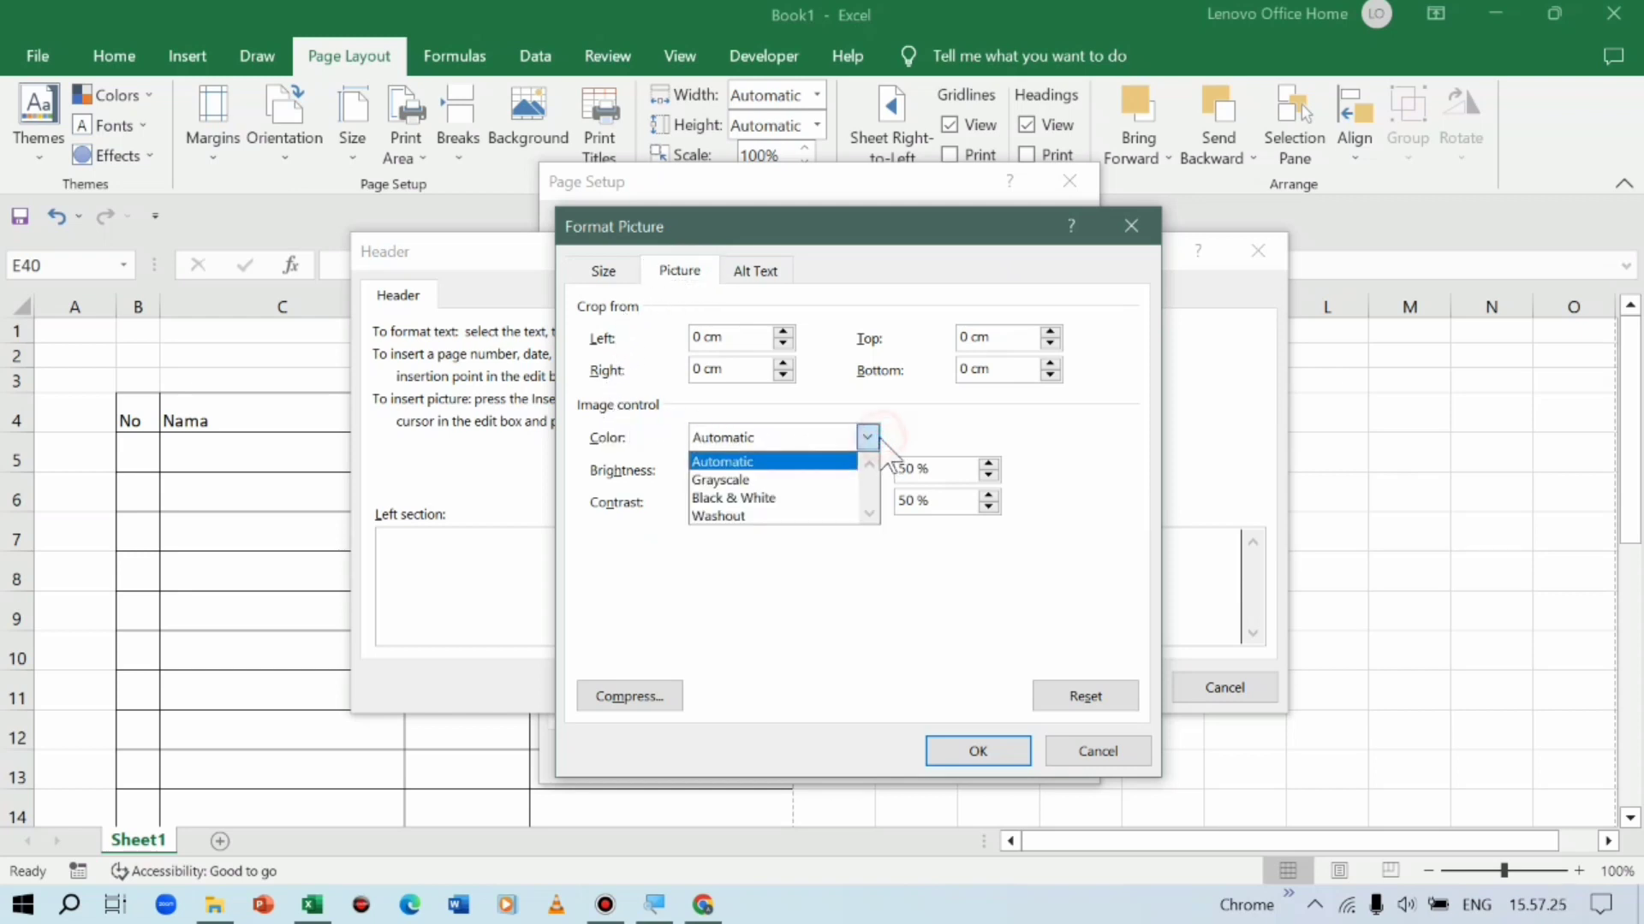
left_click(789, 517)
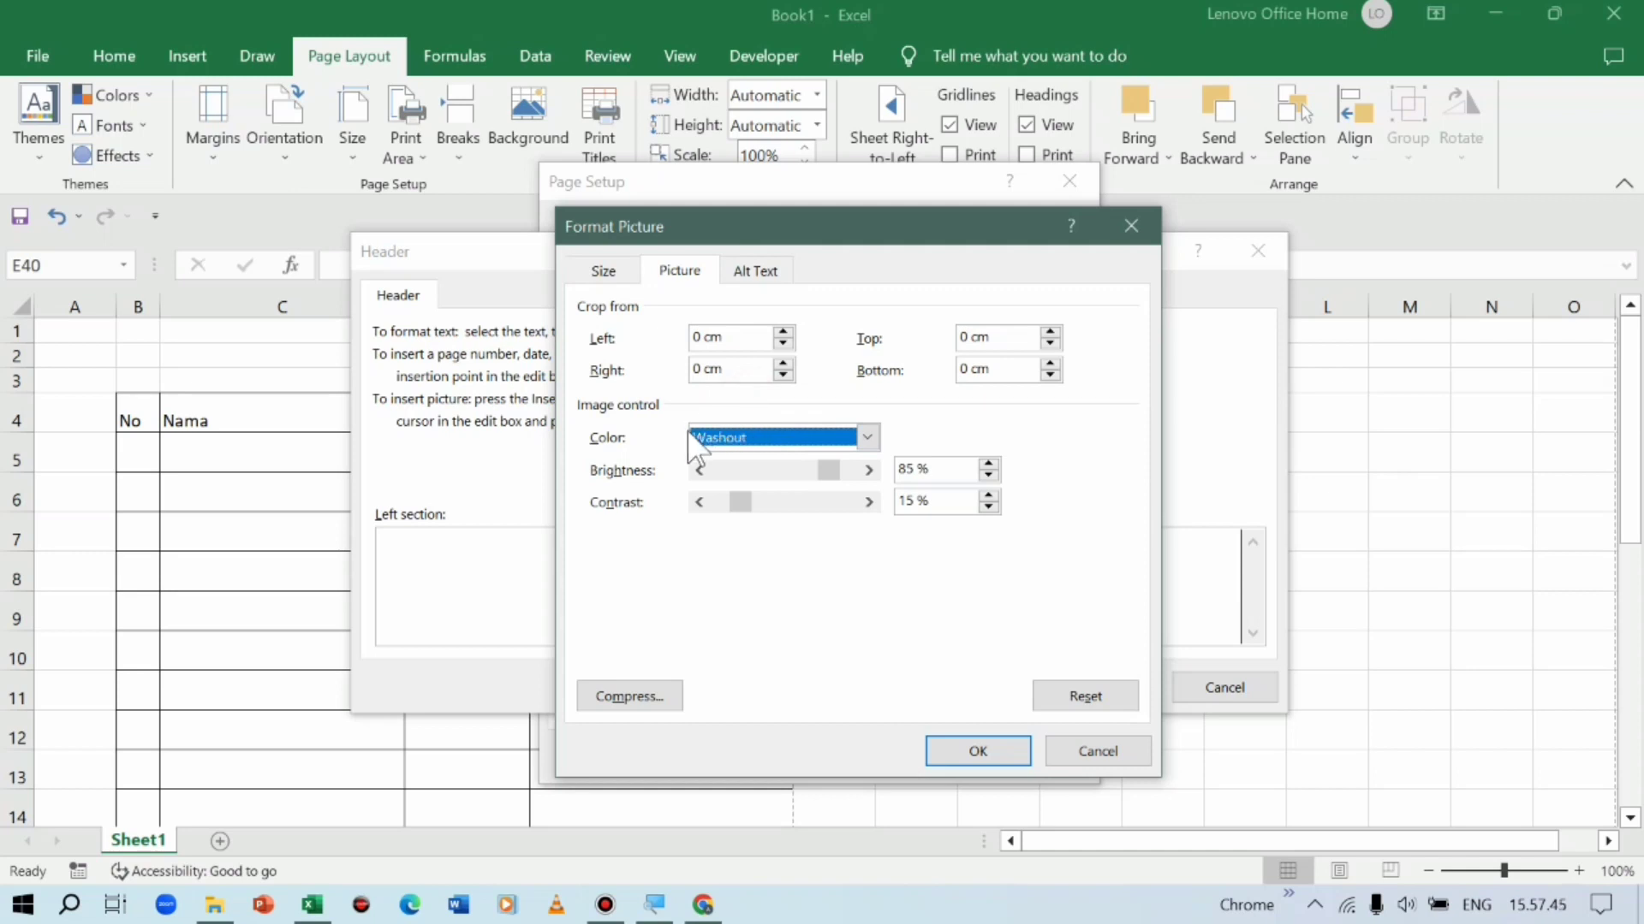
left_click(963, 753)
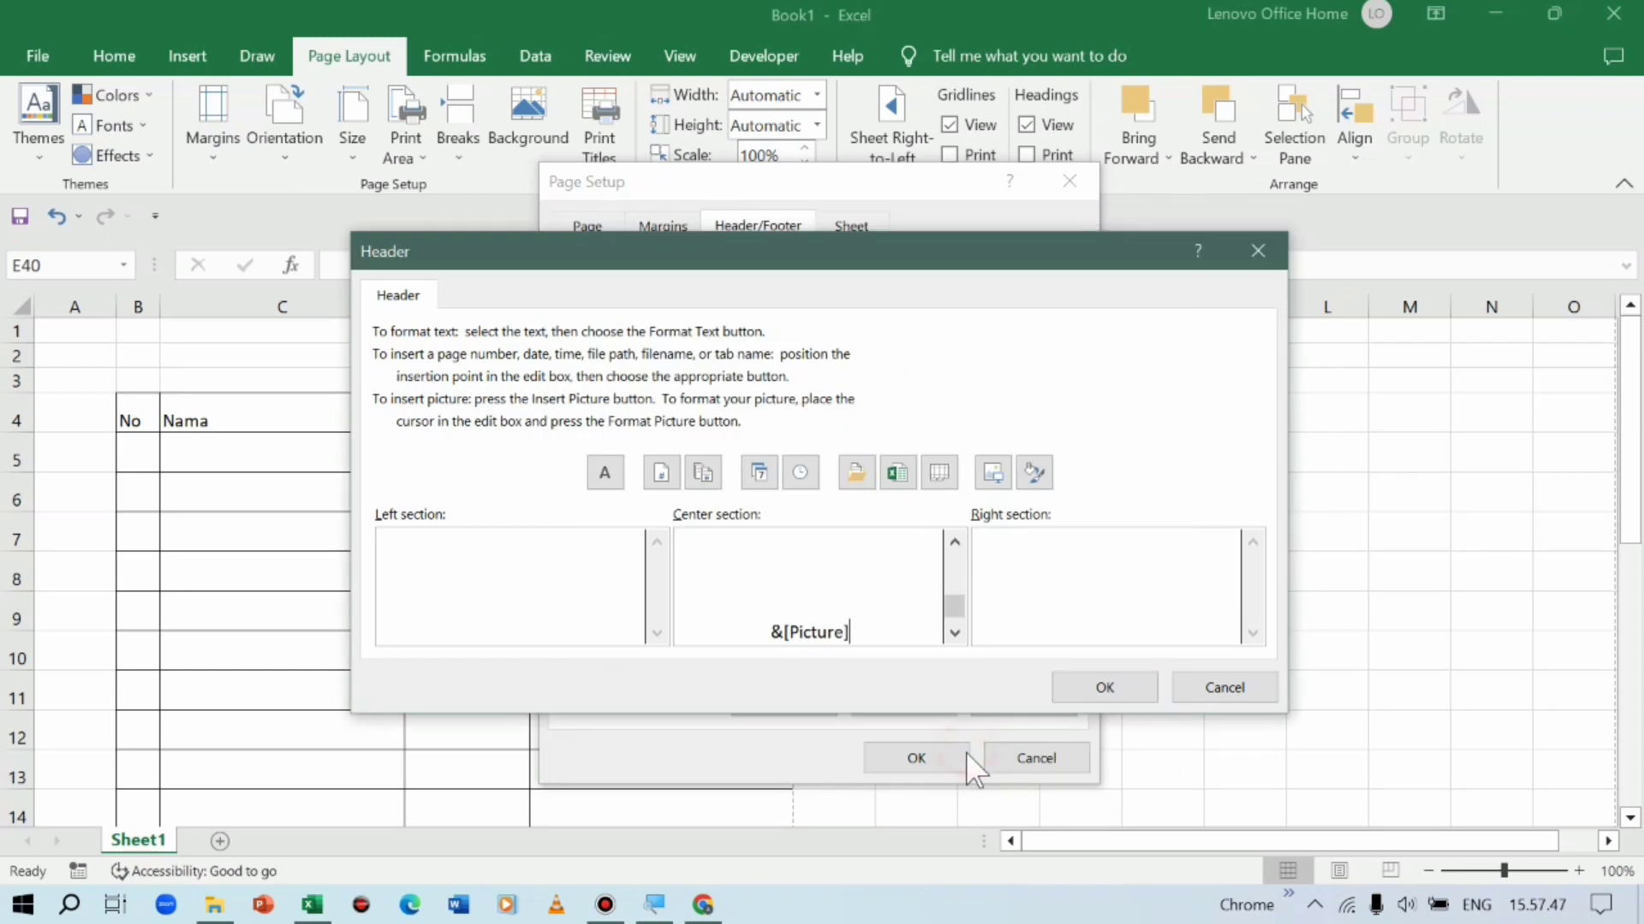
Confirm the header and Page Setup, then preview page 1 of 4 with the faded watermark
left_click(1107, 688)
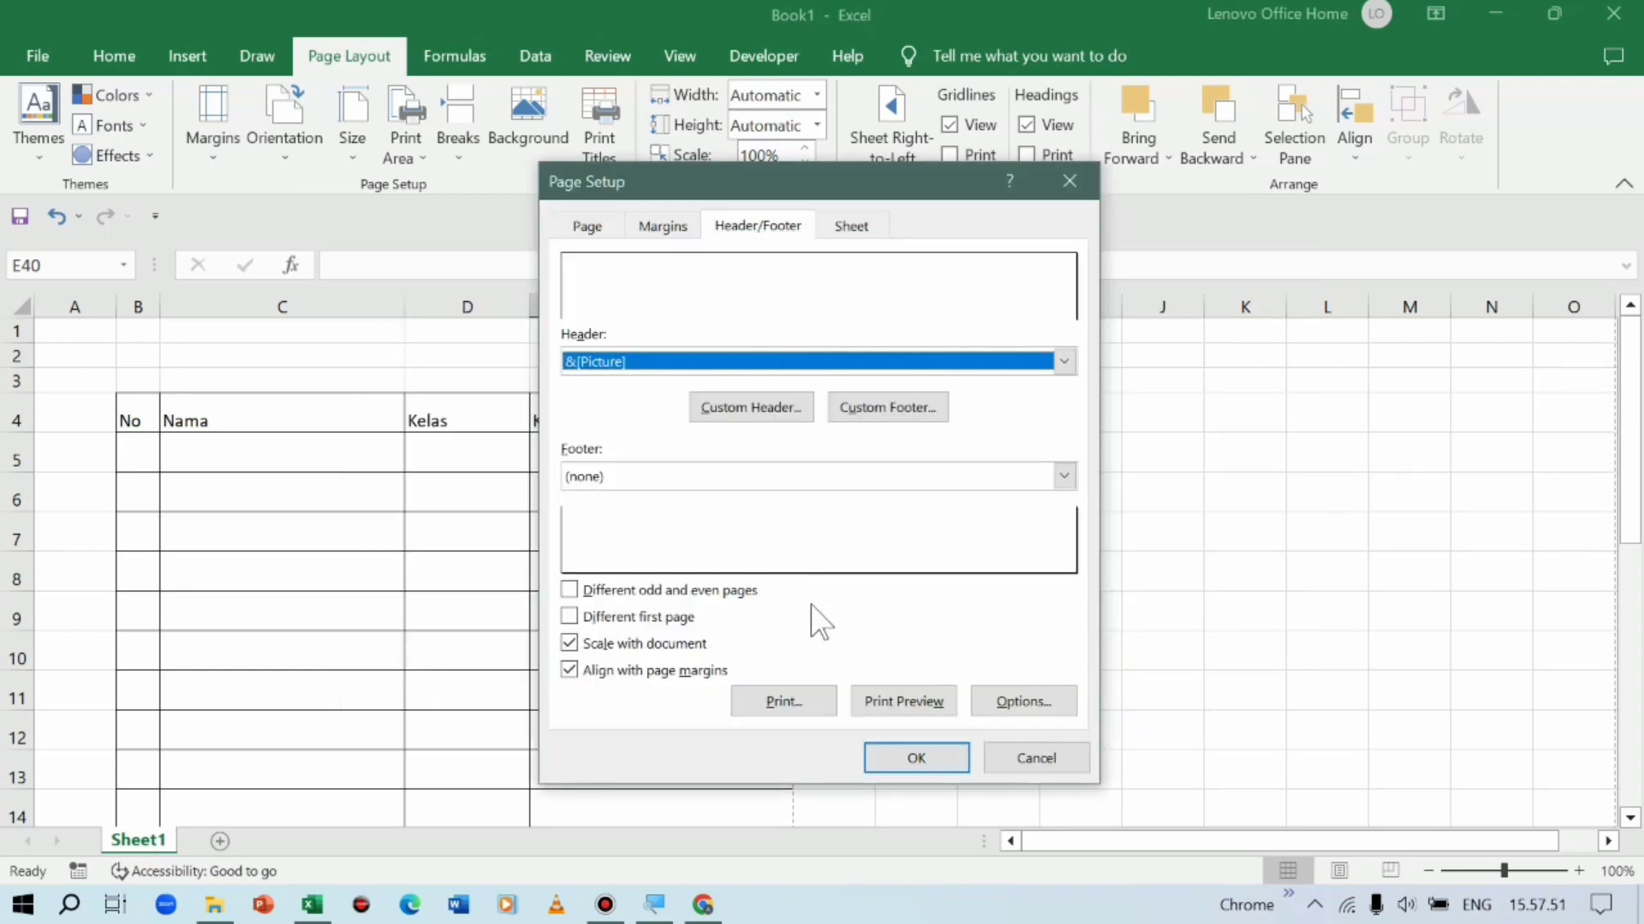
left_click(896, 705)
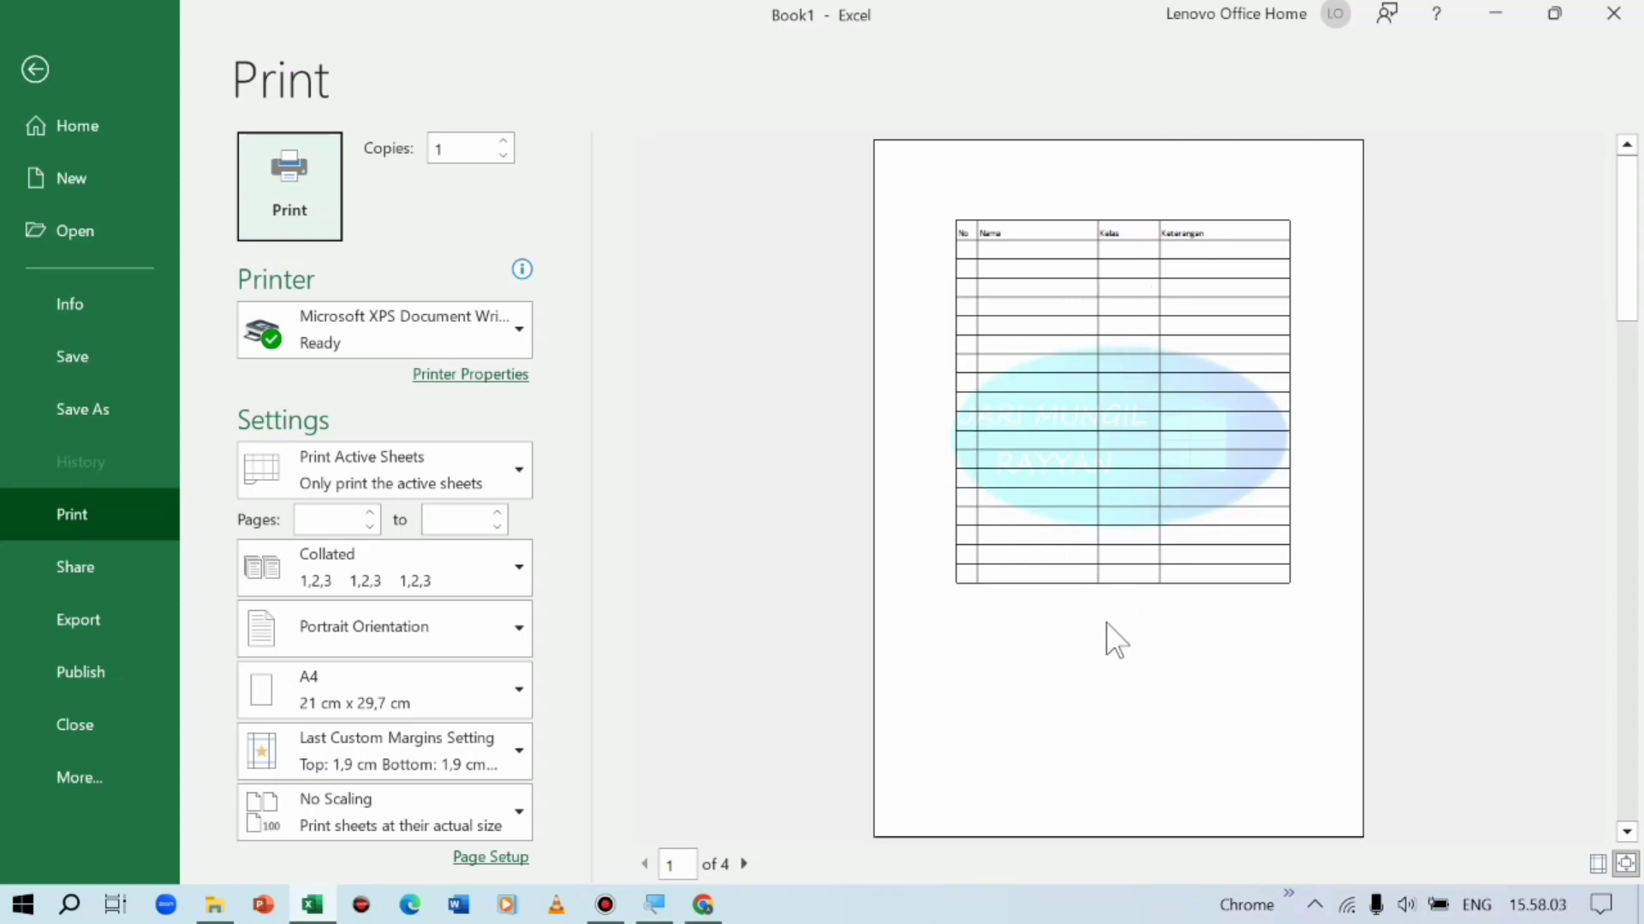
left_click(744, 865)
left_click(744, 865)
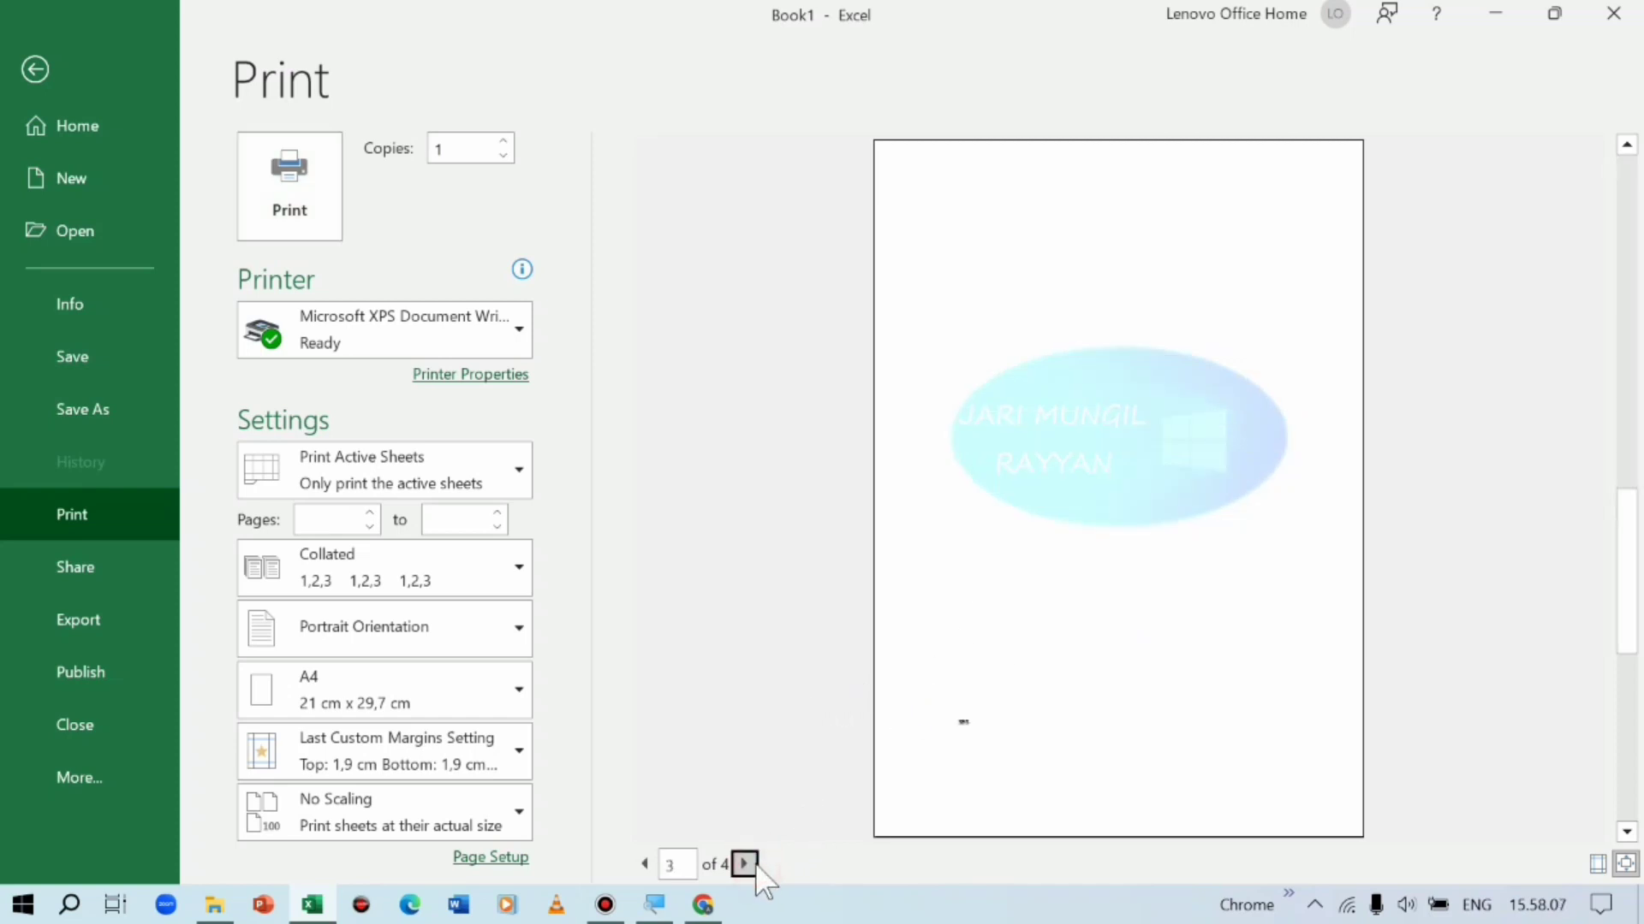
left_click(745, 865)
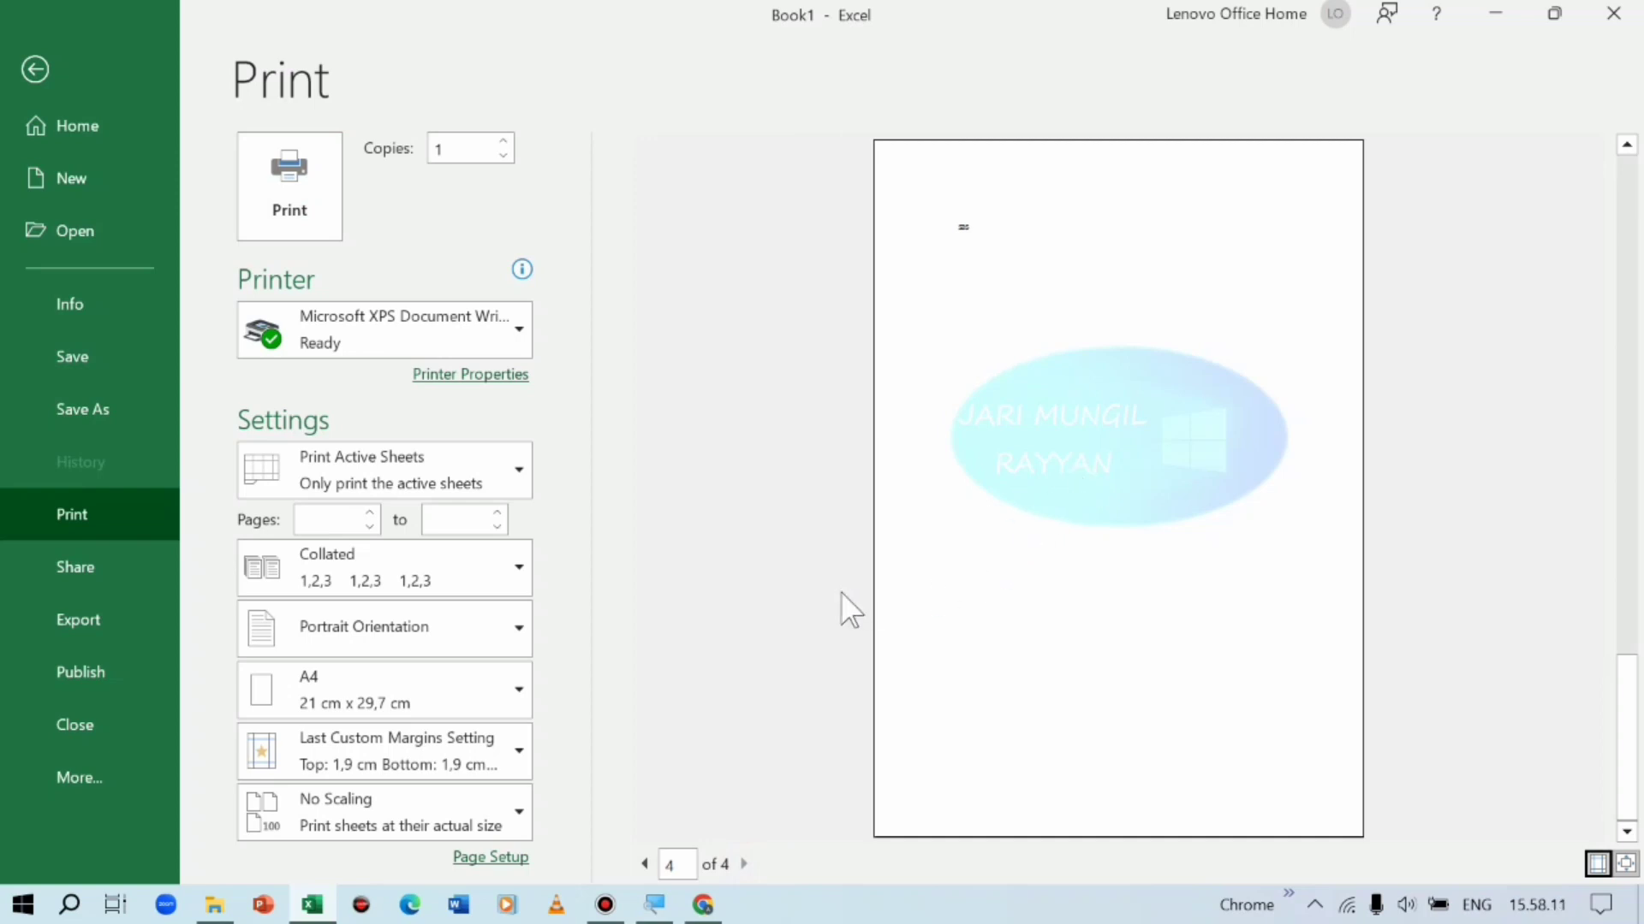
left_click(642, 869)
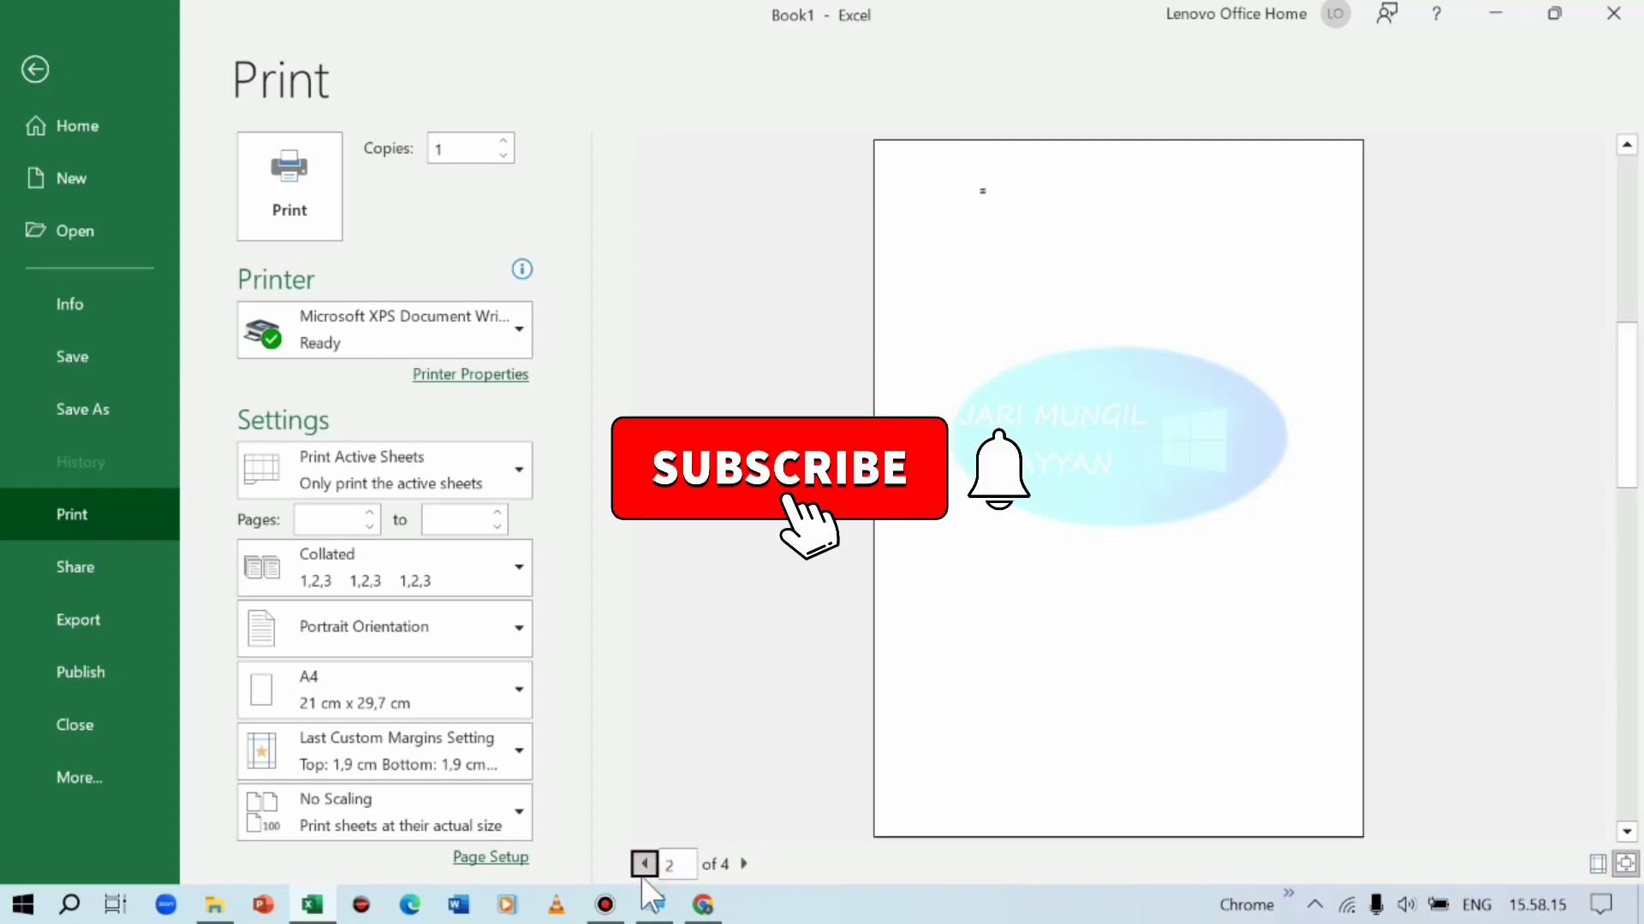
left_click(642, 869)
left_click(642, 869)
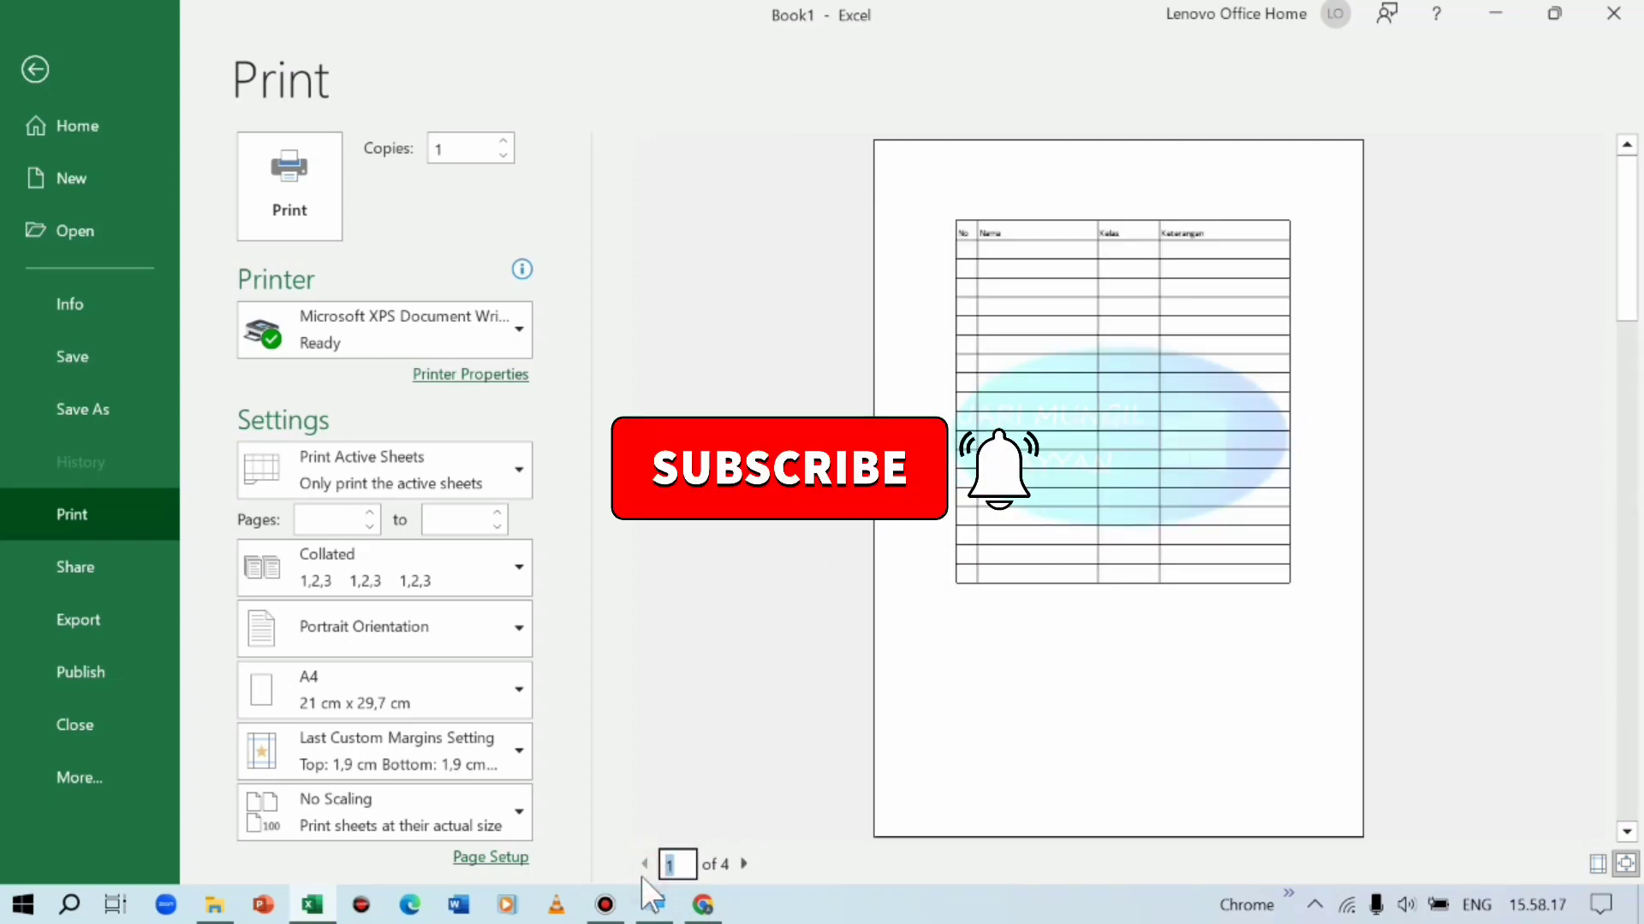
left_click(641, 872)
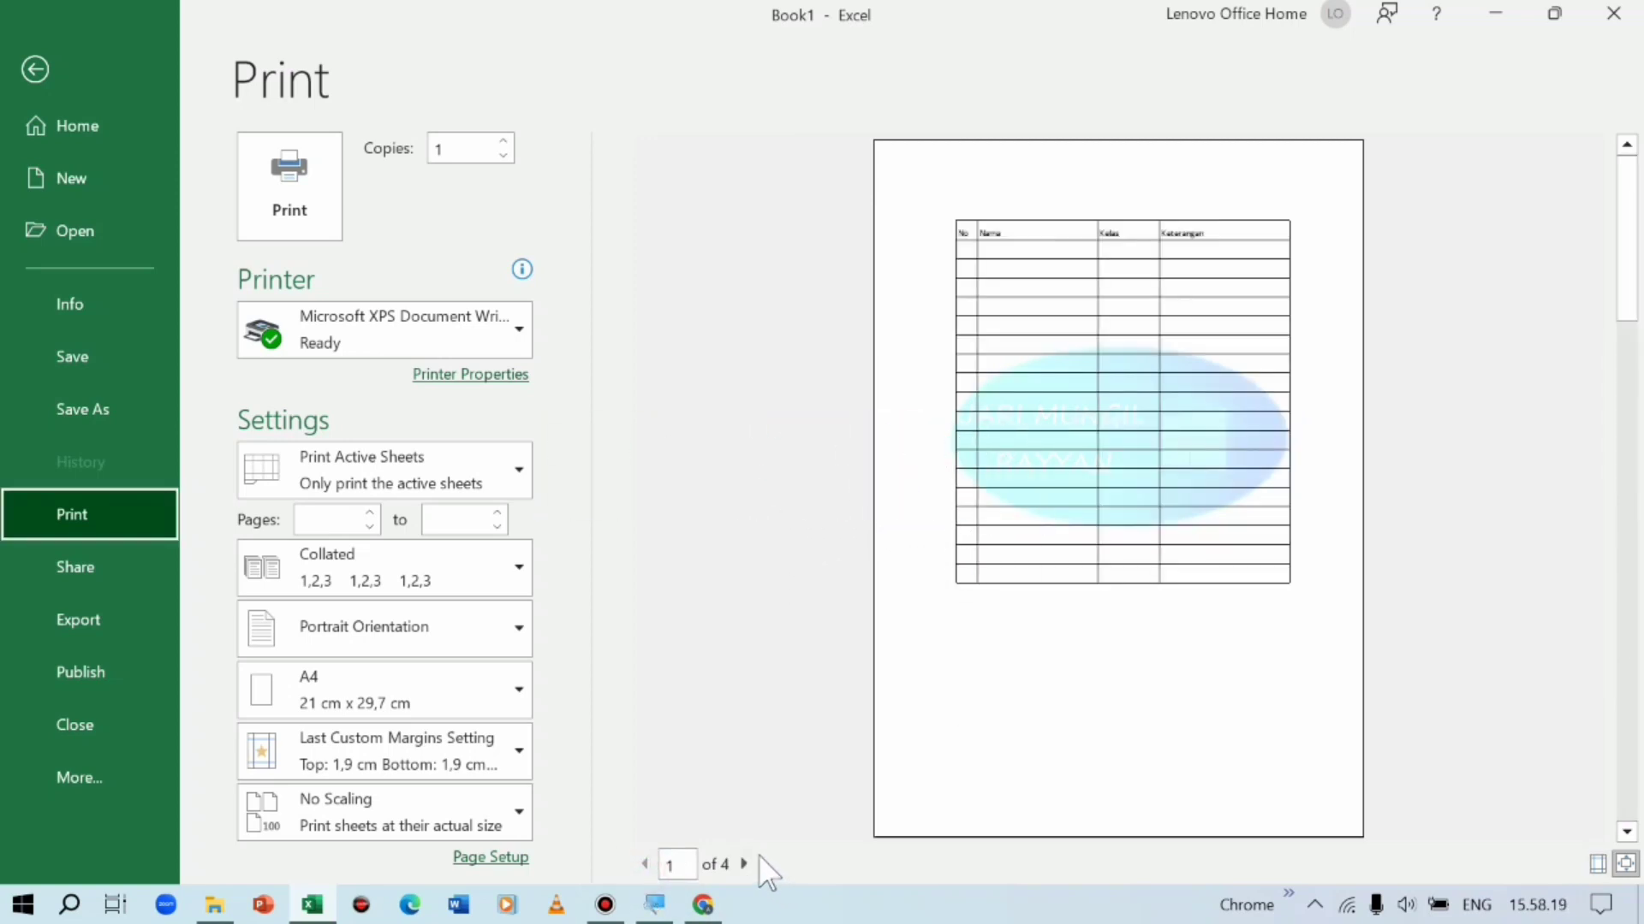